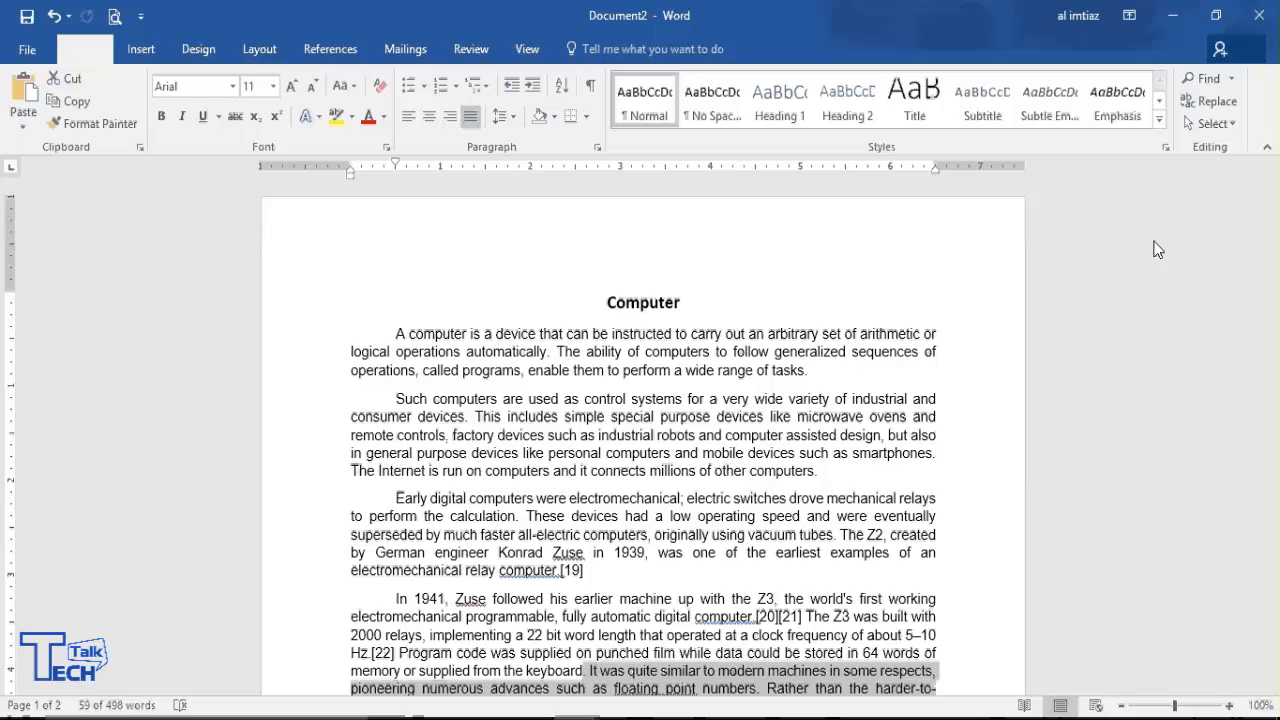
Insert blank lines before the "History of Computer" heading to push it onto the next page
left_click(838, 534)
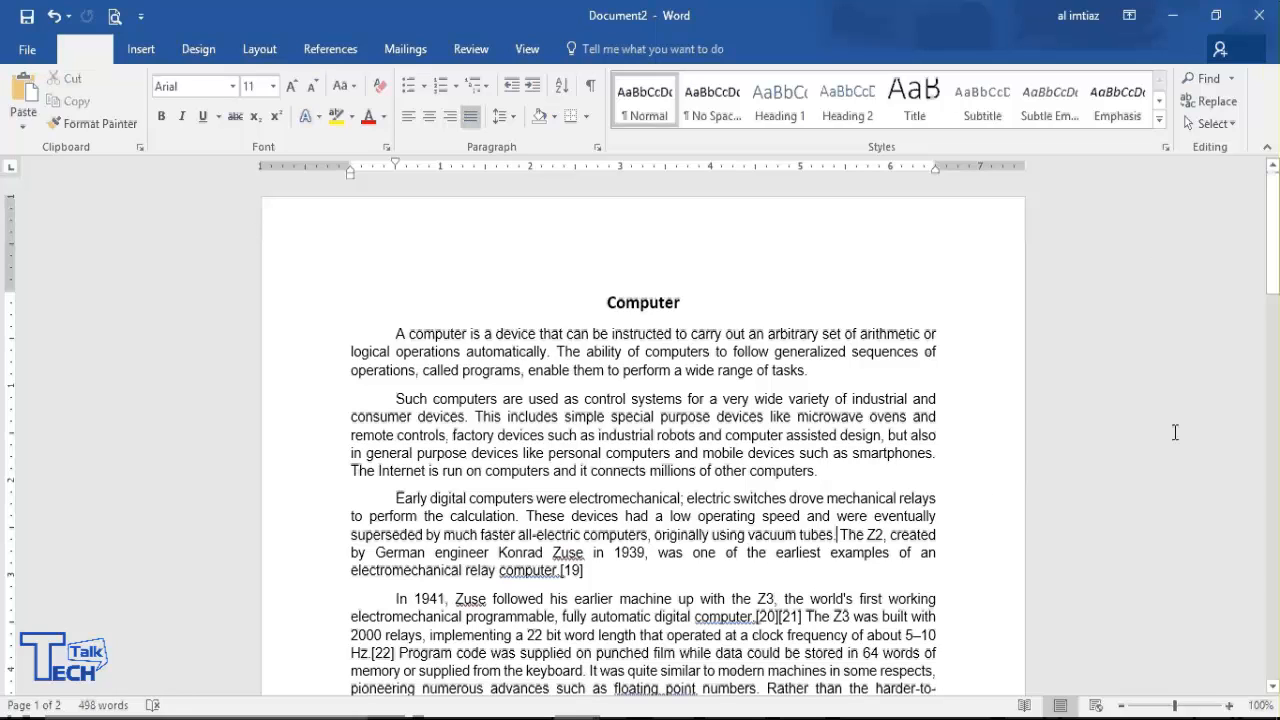
left_click_drag(1275, 280, 1274, 361)
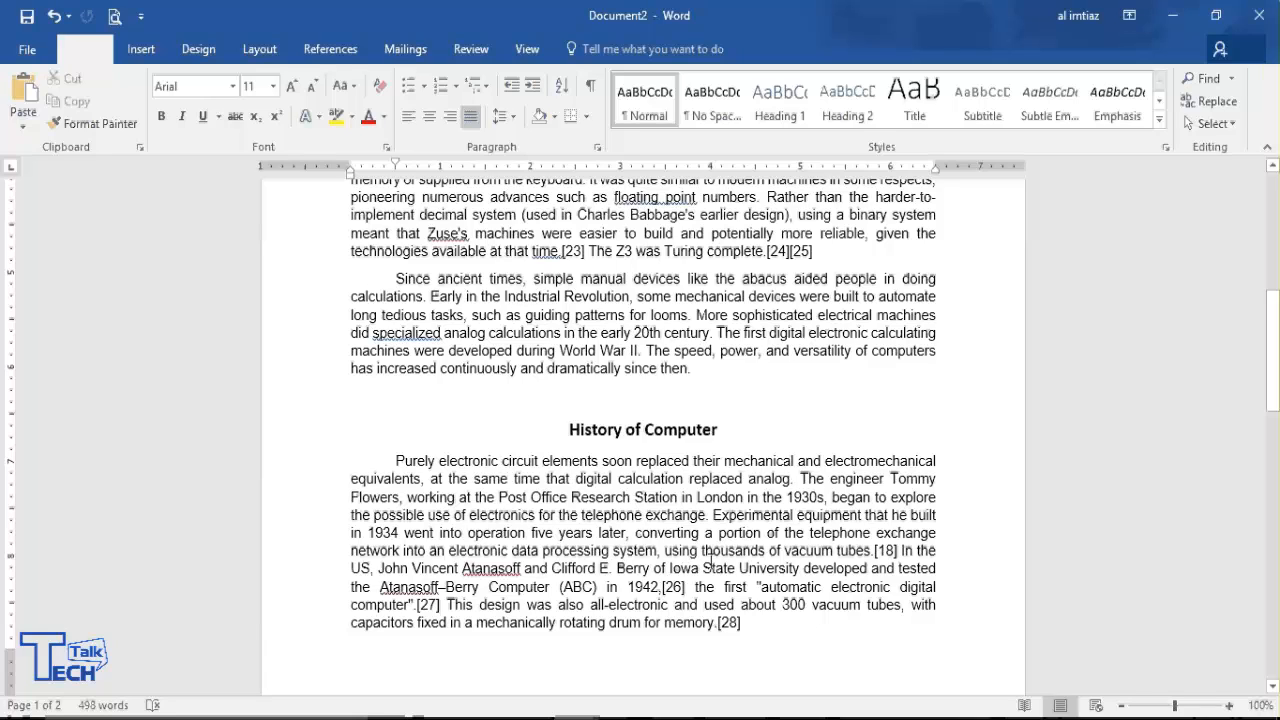
left_click_drag(1276, 358, 1278, 376)
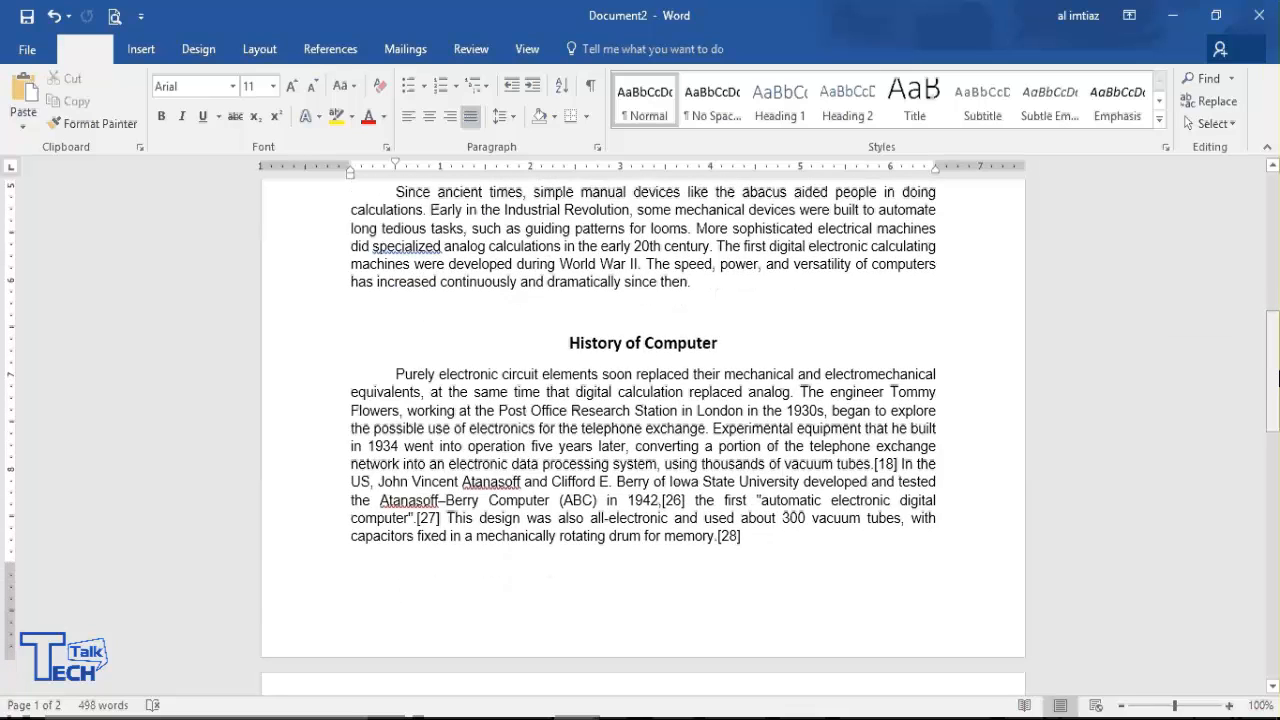
left_click(563, 338)
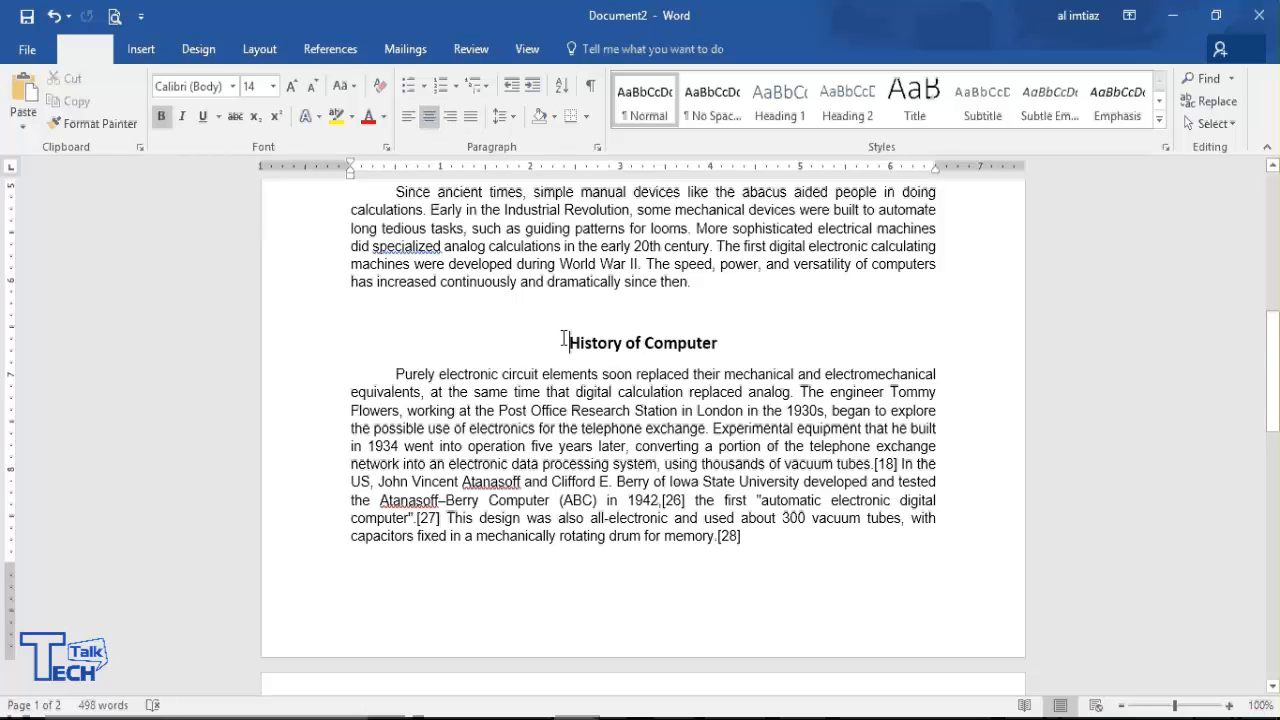
key("Return")
key("Return")
key("Return")
key("Return")
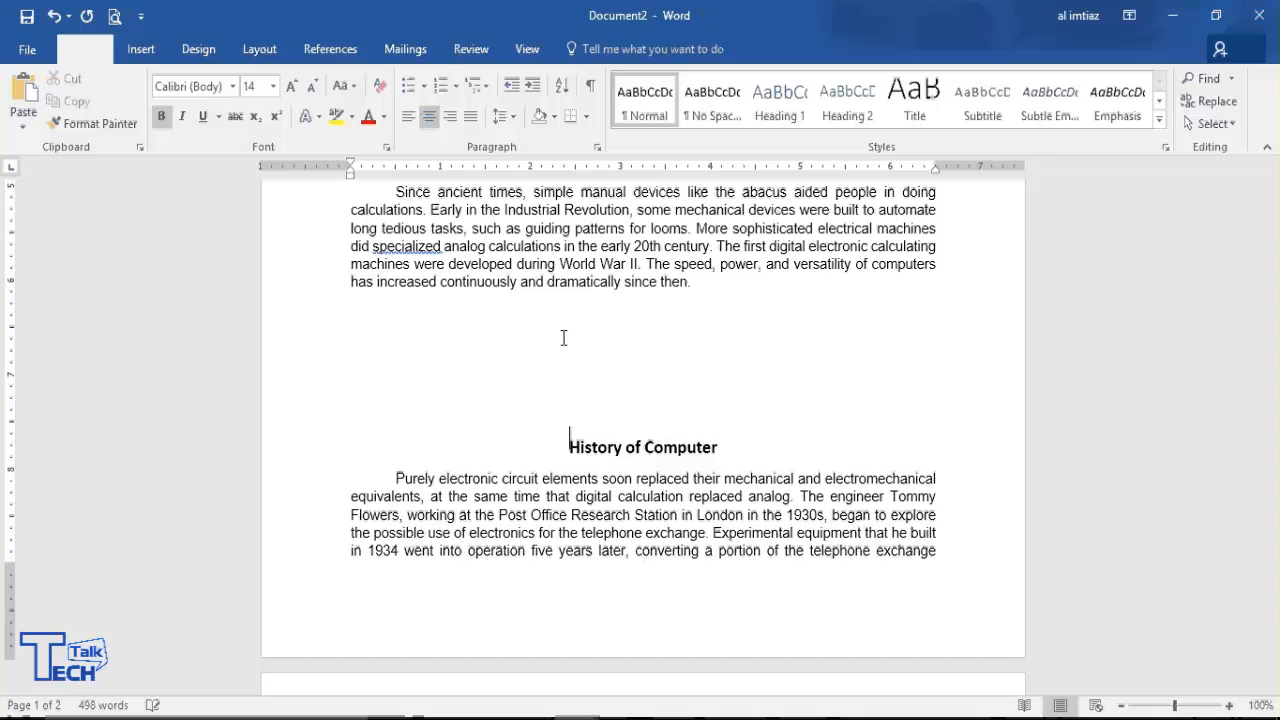
key("Return")
key("Return")
key("Return")
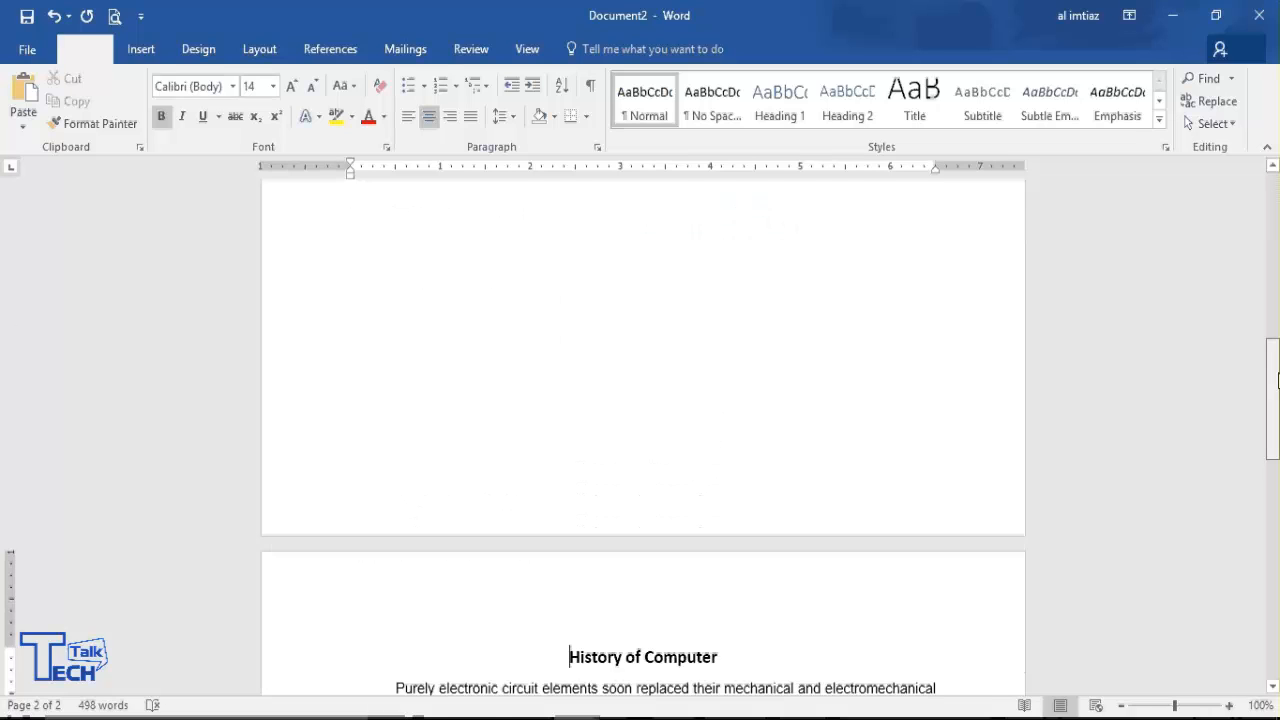
left_click_drag(1275, 400, 1277, 212)
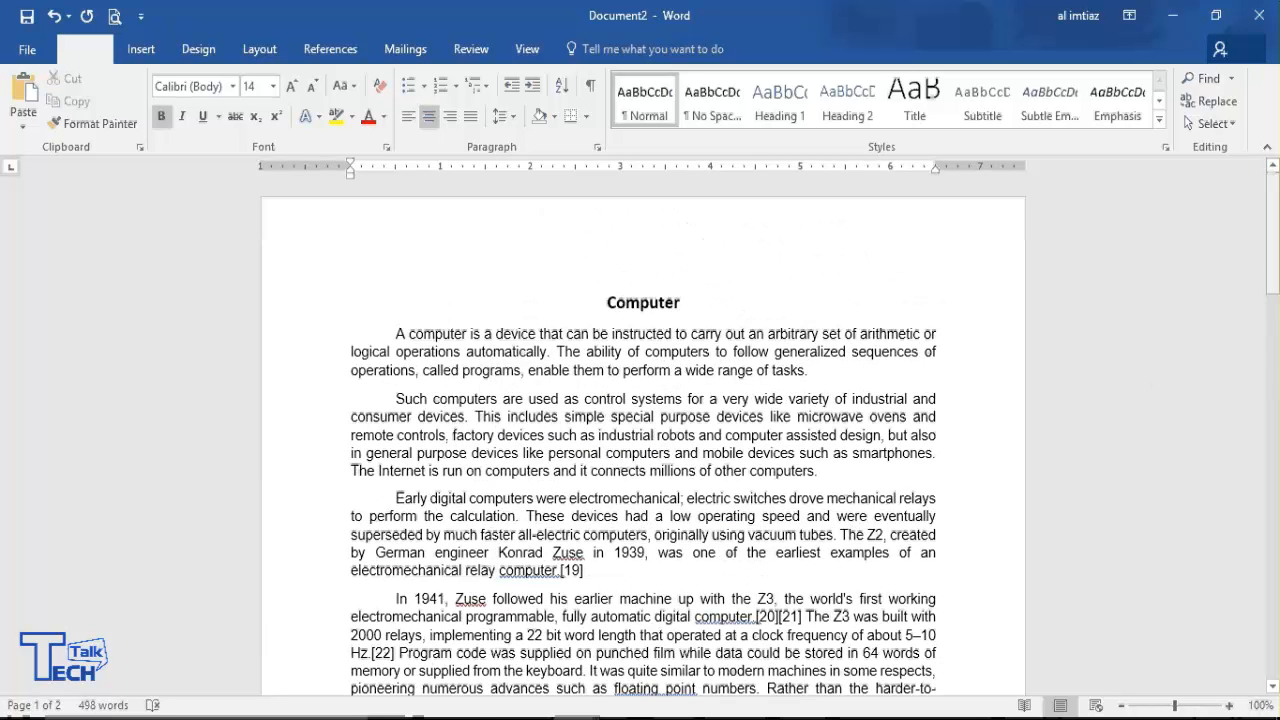
left_click_drag(1277, 212, 1275, 440)
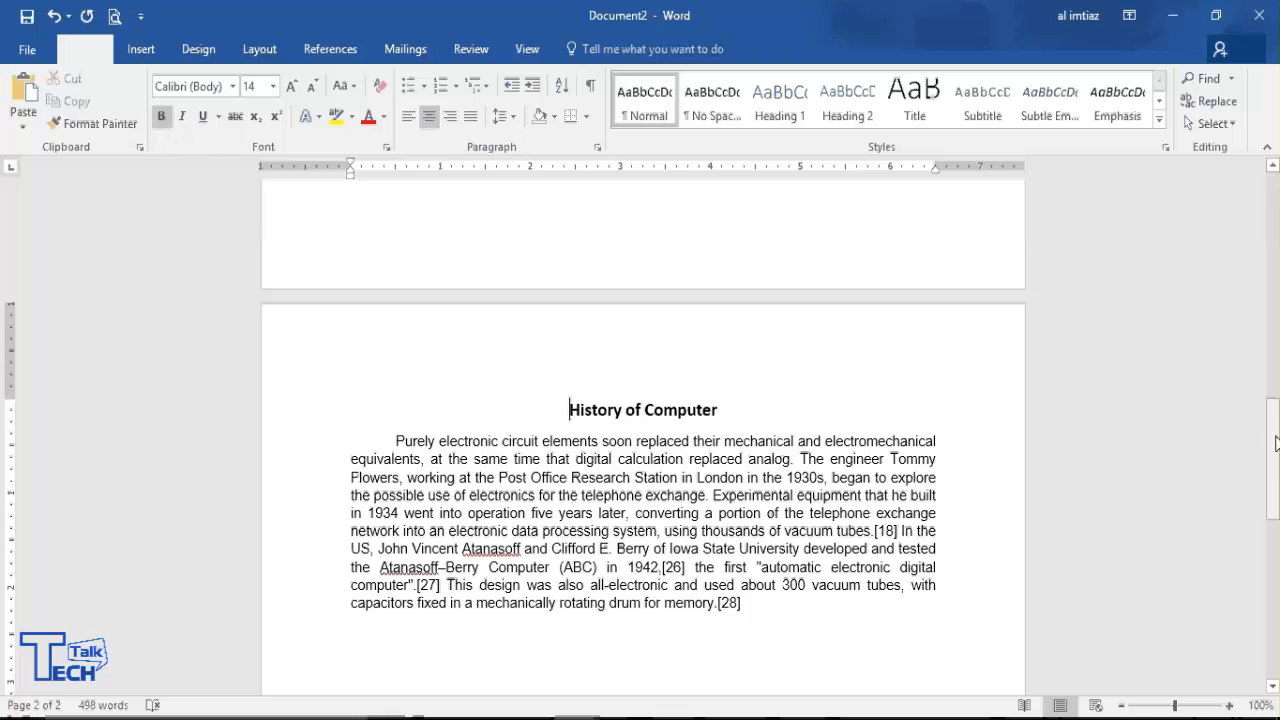
left_click_drag(1275, 438, 1275, 345)
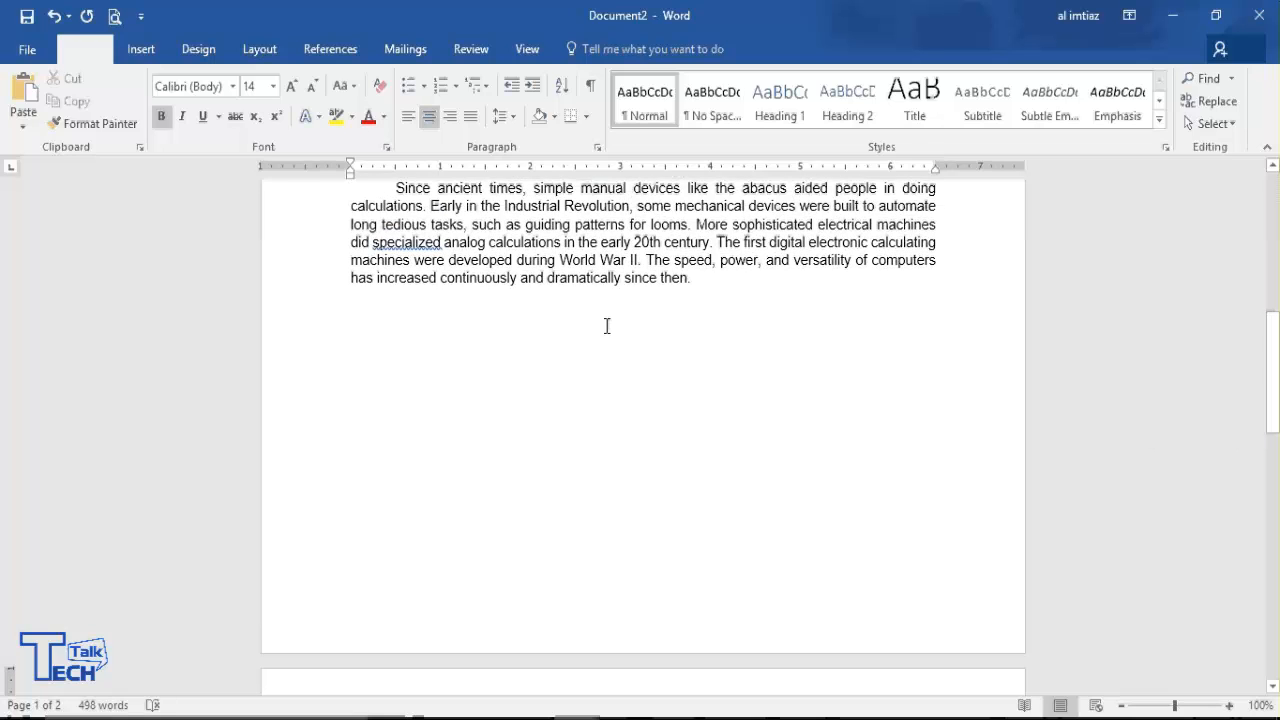
left_click(731, 291)
key("Return")
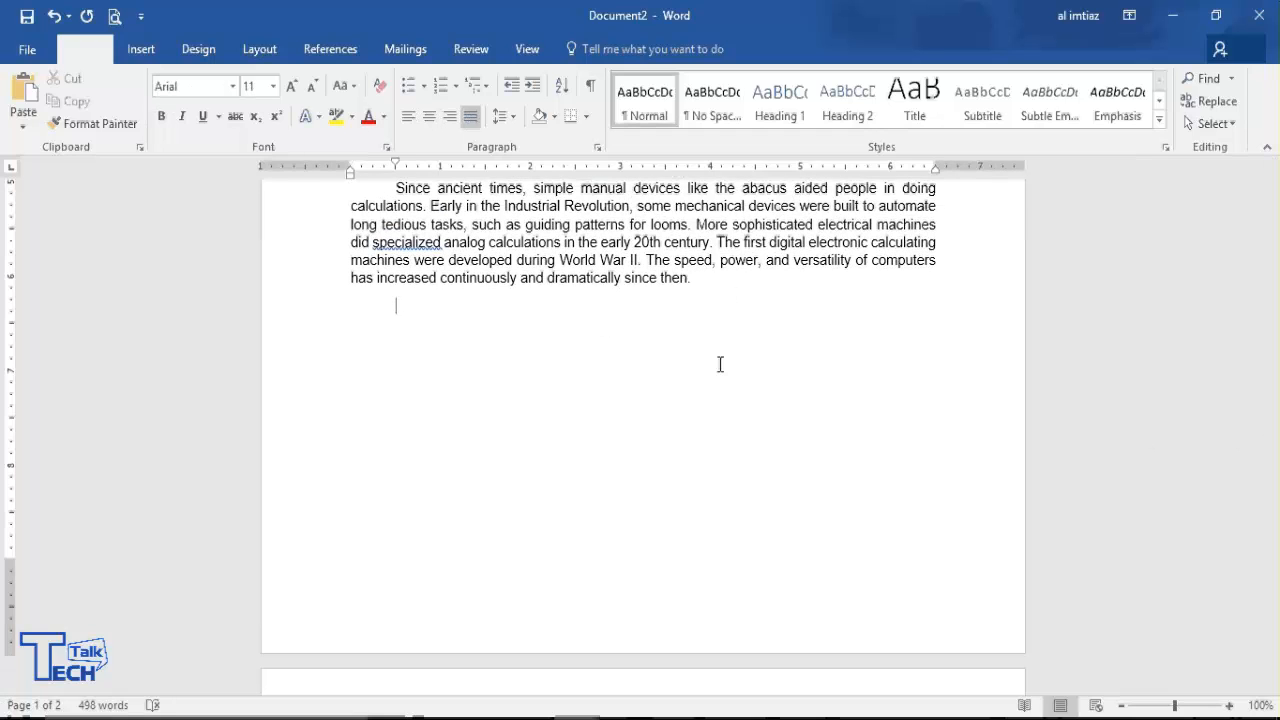
key("Return")
type("হোস্টিংঃ https://youtu.be/61XFgh2NuK0")
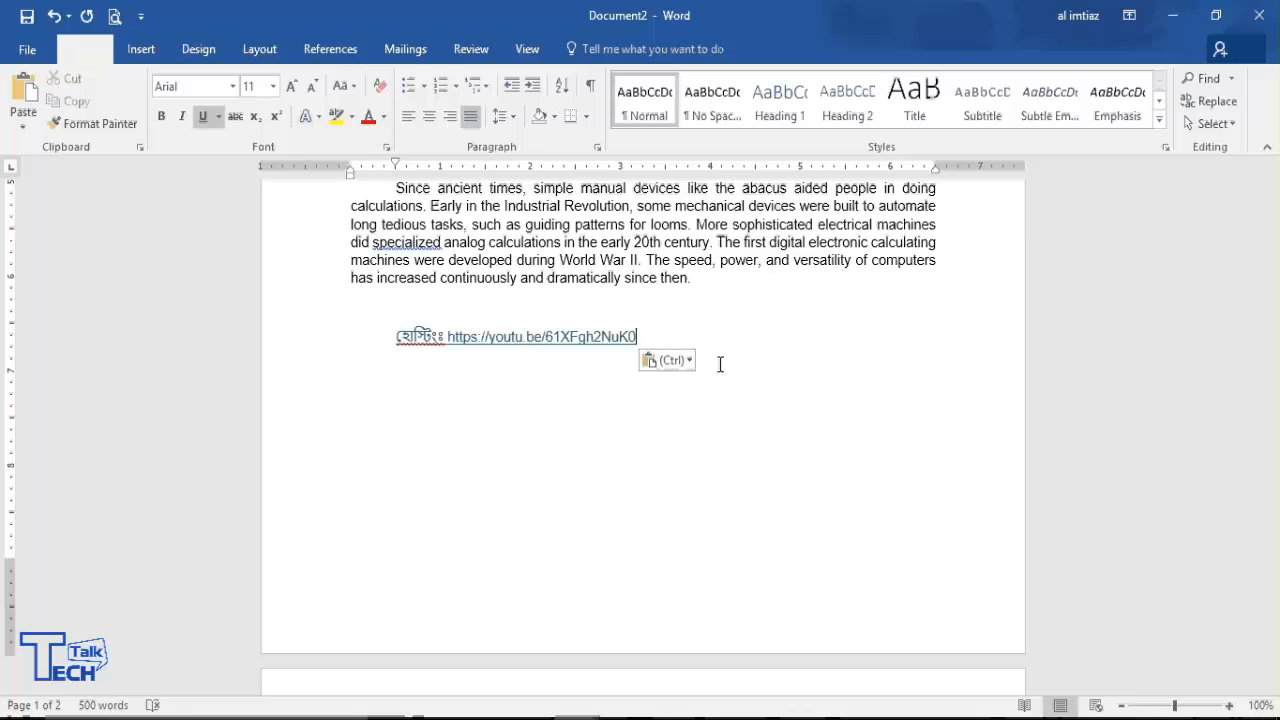
key("ctrl+z")
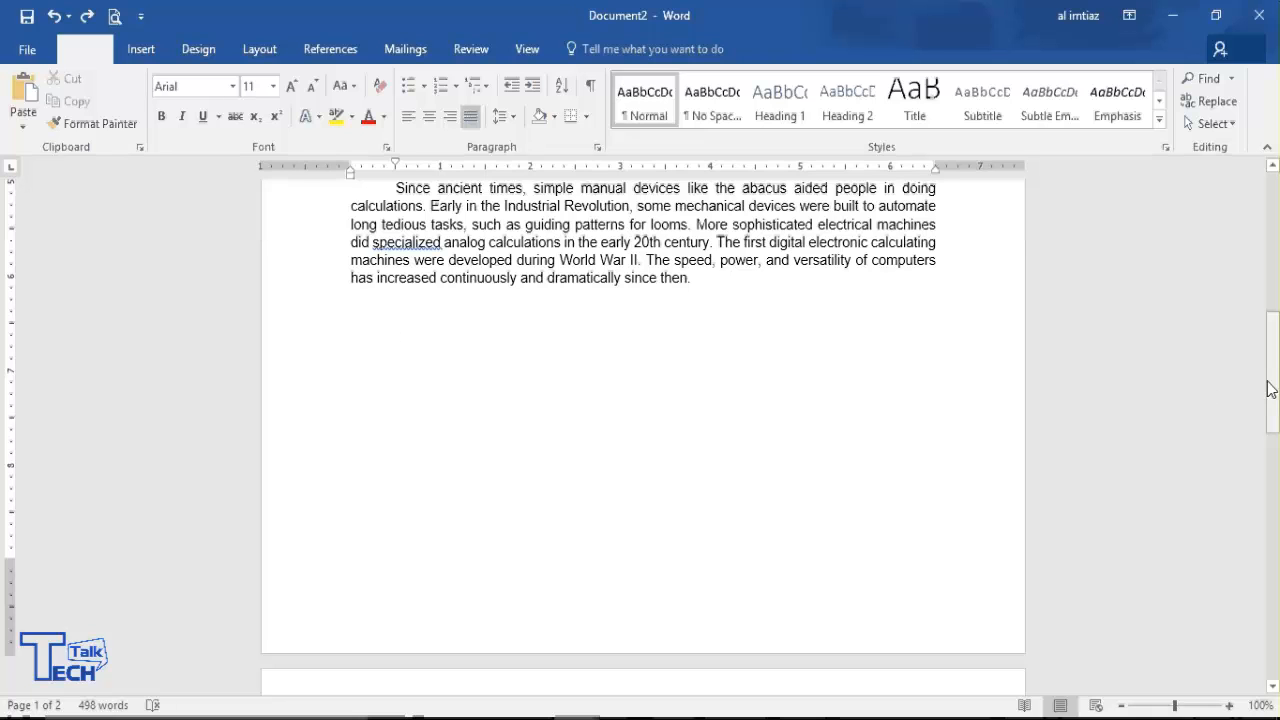
Copy the passage from "The Z3 was built with" to its paragraph's end and paste it after "More contents......." below page 1's last paragraph
left_click_drag(1272, 390, 1270, 363)
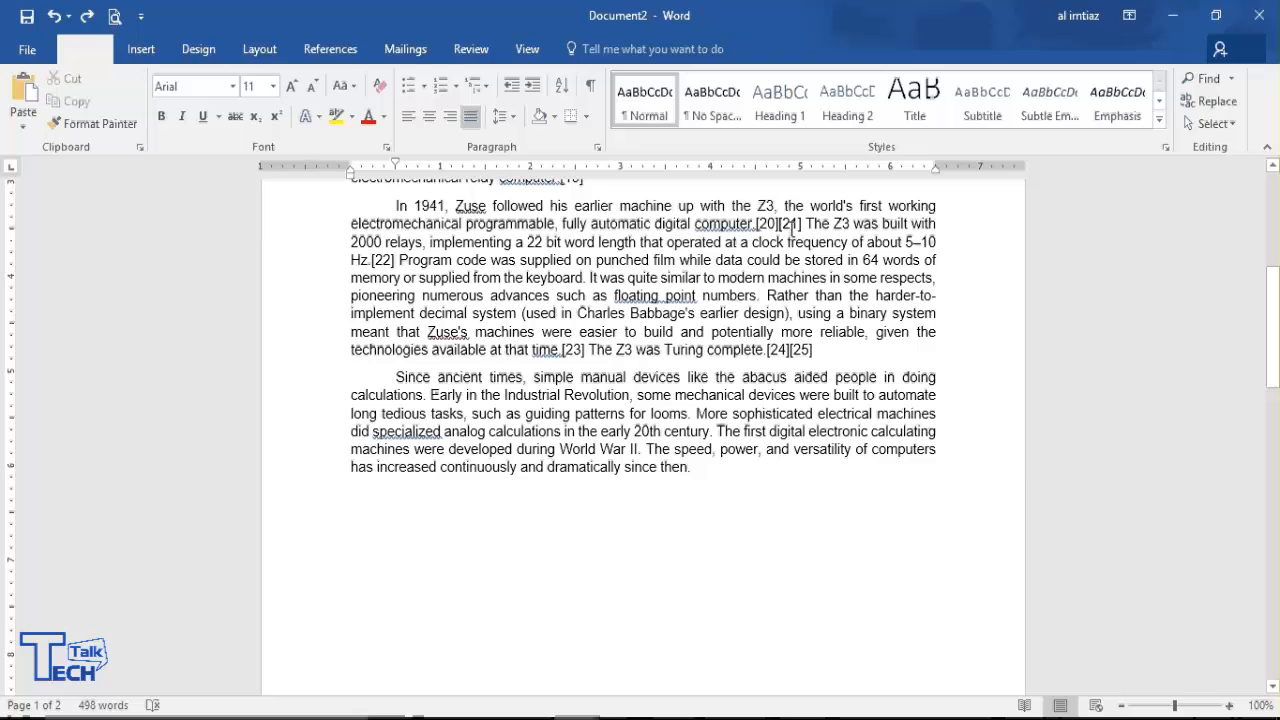
left_click_drag(809, 223, 855, 344)
key("ctrl+c")
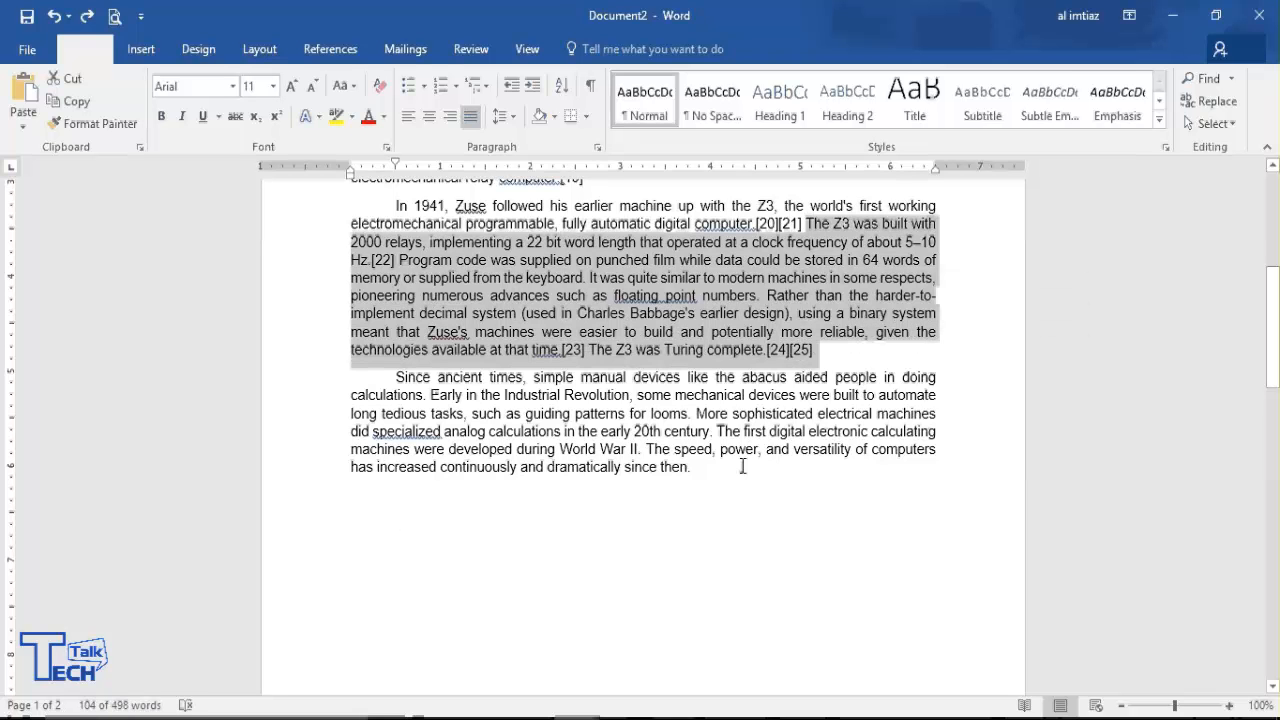
left_click(638, 511)
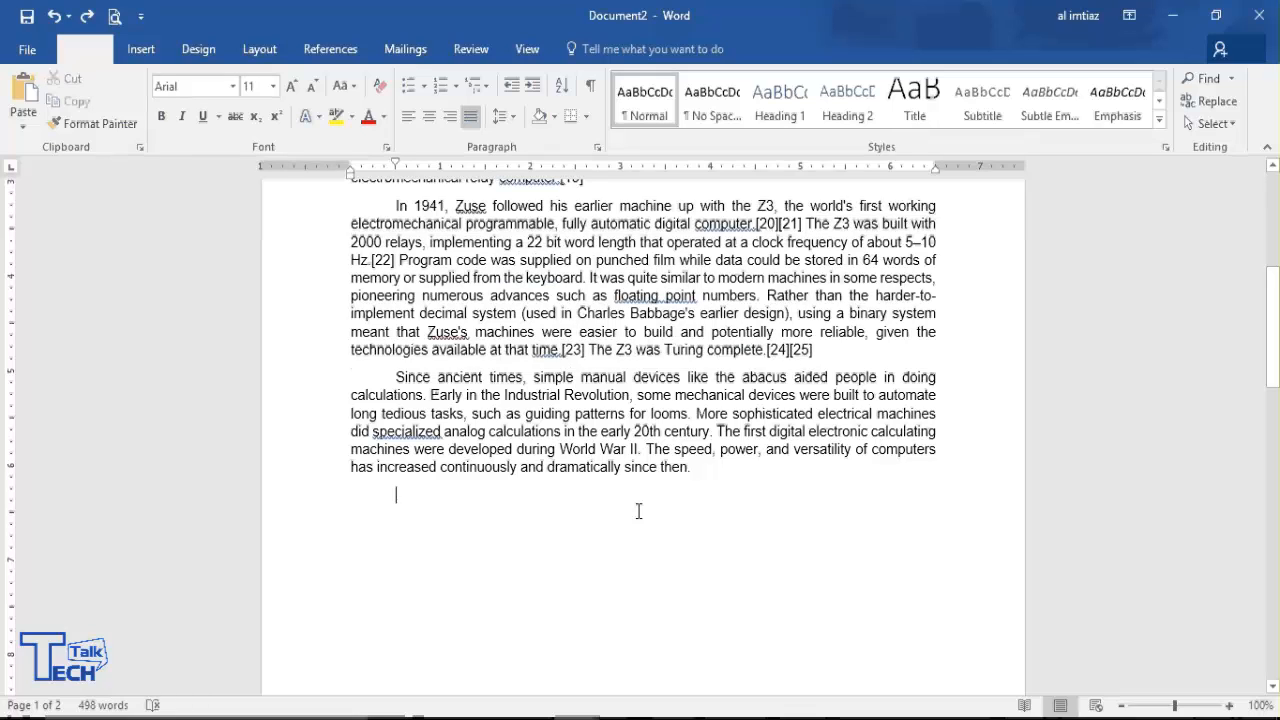
type("more ")
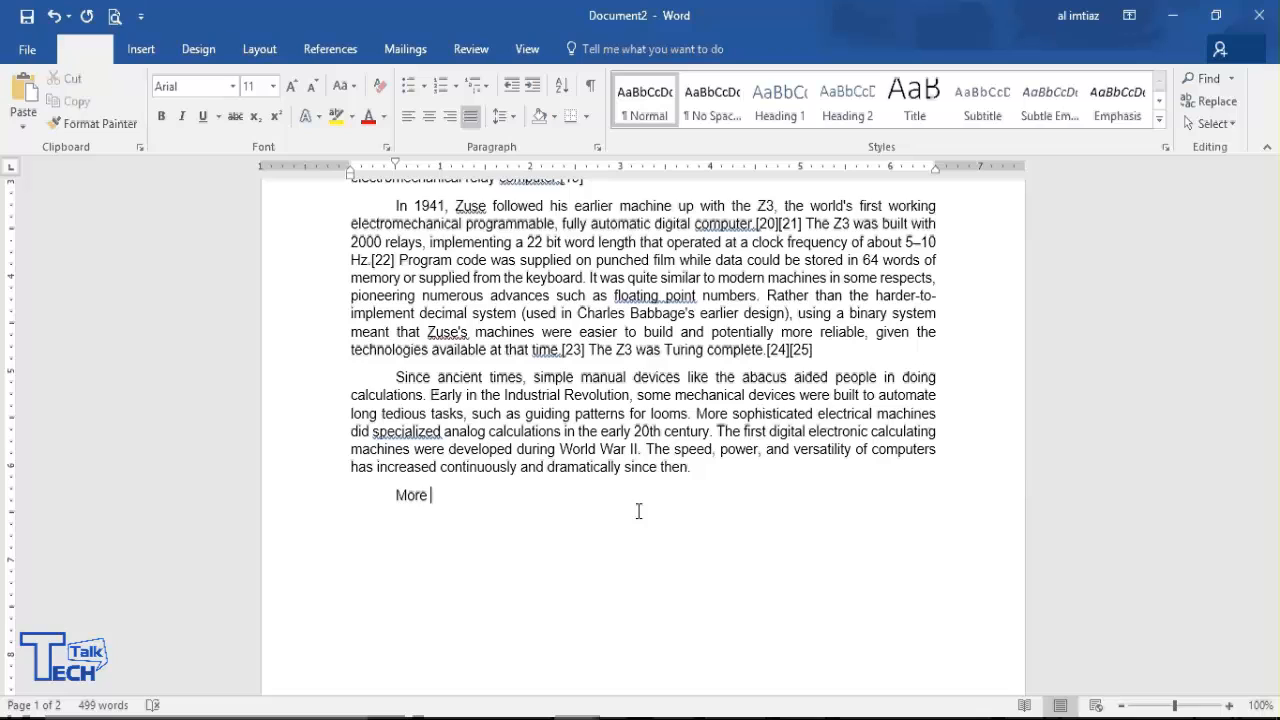
type("contents")
type(".......")
key("ctrl+v")
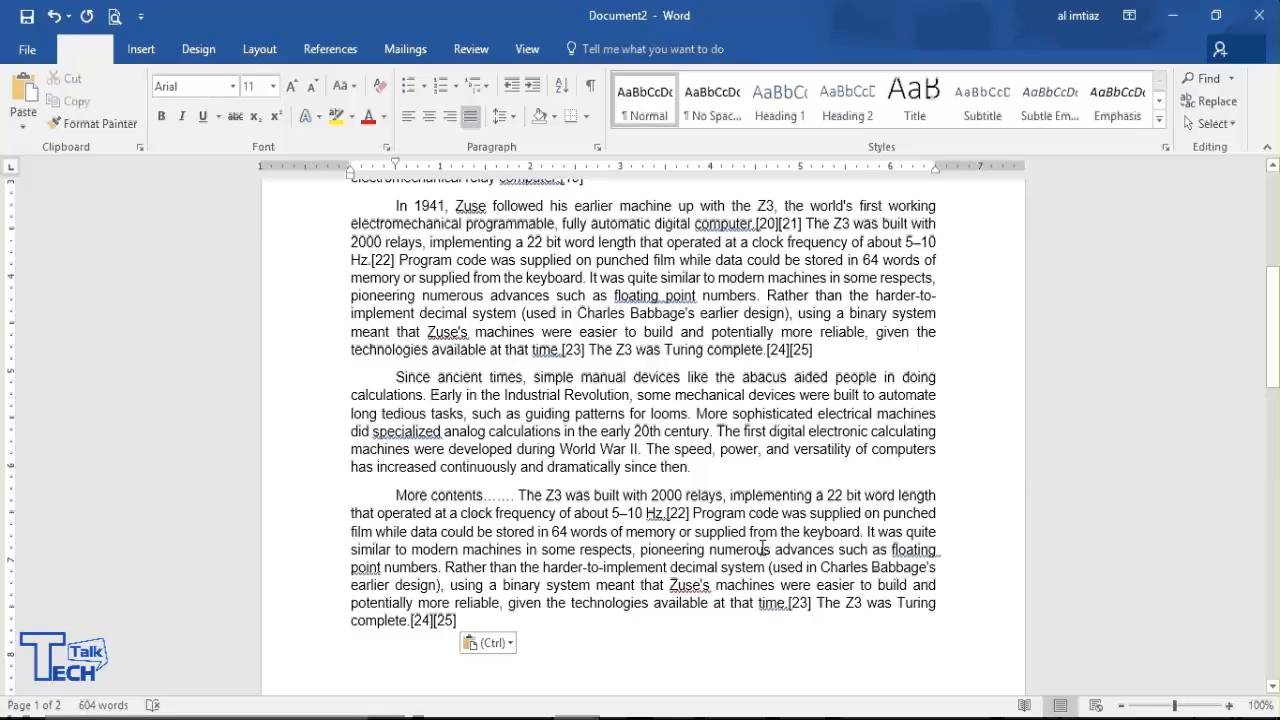
Review the document from the "Computer" title to the "History of Computer" section to check how the added text affects the page layout
key("Up")
key("Up")
key("Up")
key("Up")
key("Up")
key("Up")
key("Up")
key("Up")
key("Up")
key("Up")
key("Up")
key("Up")
key("Up")
key("Up")
key("Up")
key("Up")
key("Up")
key("Up")
key("Up")
key("Up")
key("Up")
key("Up")
key("Up")
key("Up")
key("Up")
key("Up")
key("Up")
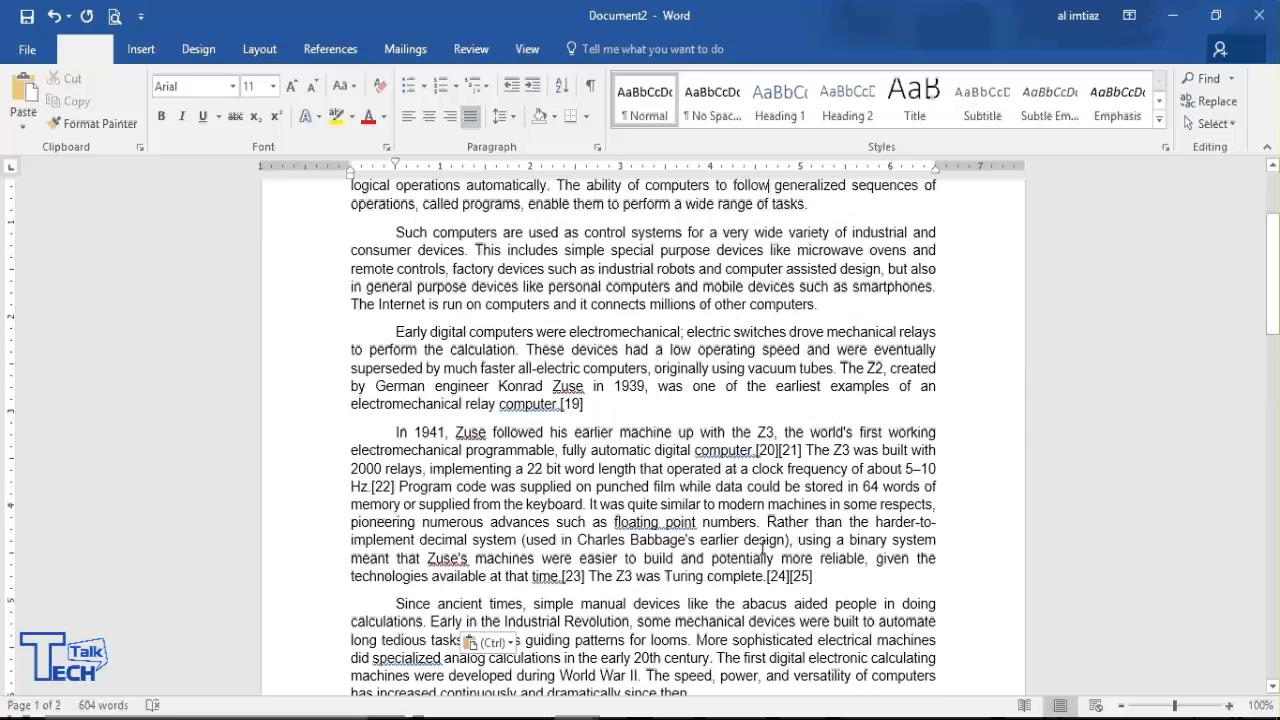
key("Up")
key("Up")
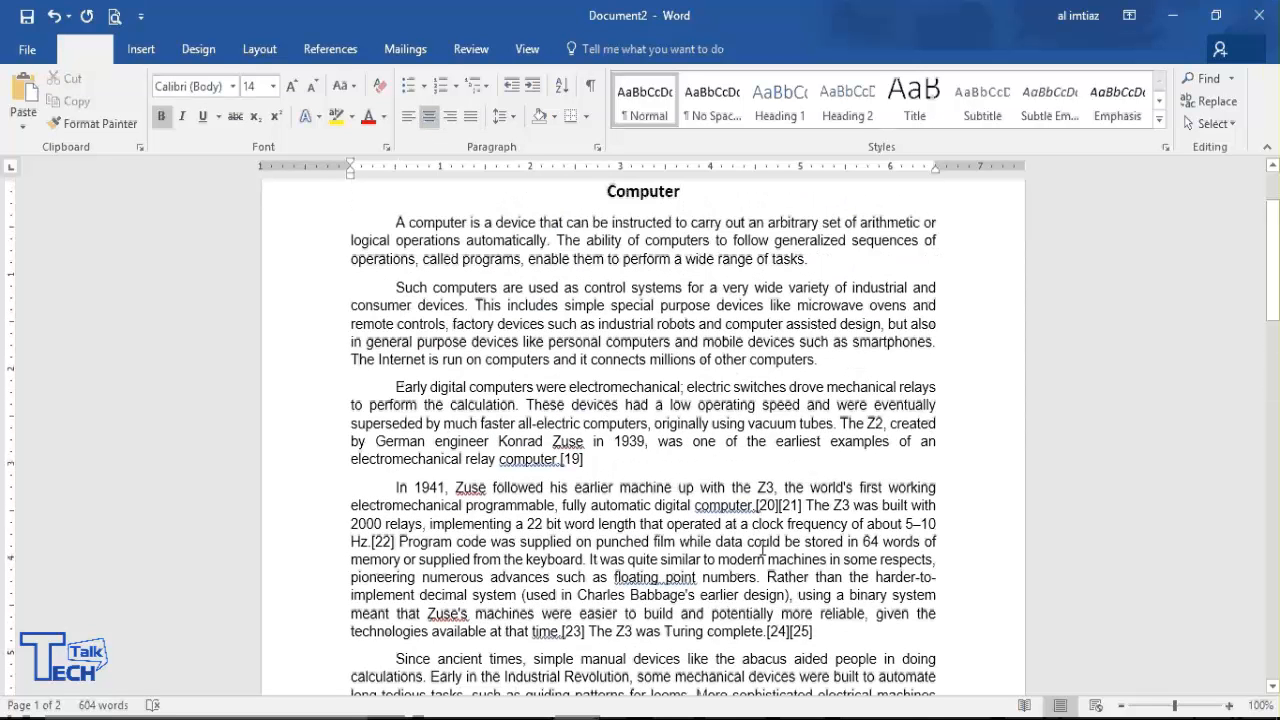
key("Down")
key("Down")
key("Down")
key("Down")
key("Down")
key("Down")
key("Down")
key("Down")
key("Down")
key("Down")
key("Down")
key("Down")
key("Down")
key("Down")
key("Down")
key("Down")
key("Down")
key("Down")
key("Down")
key("Down")
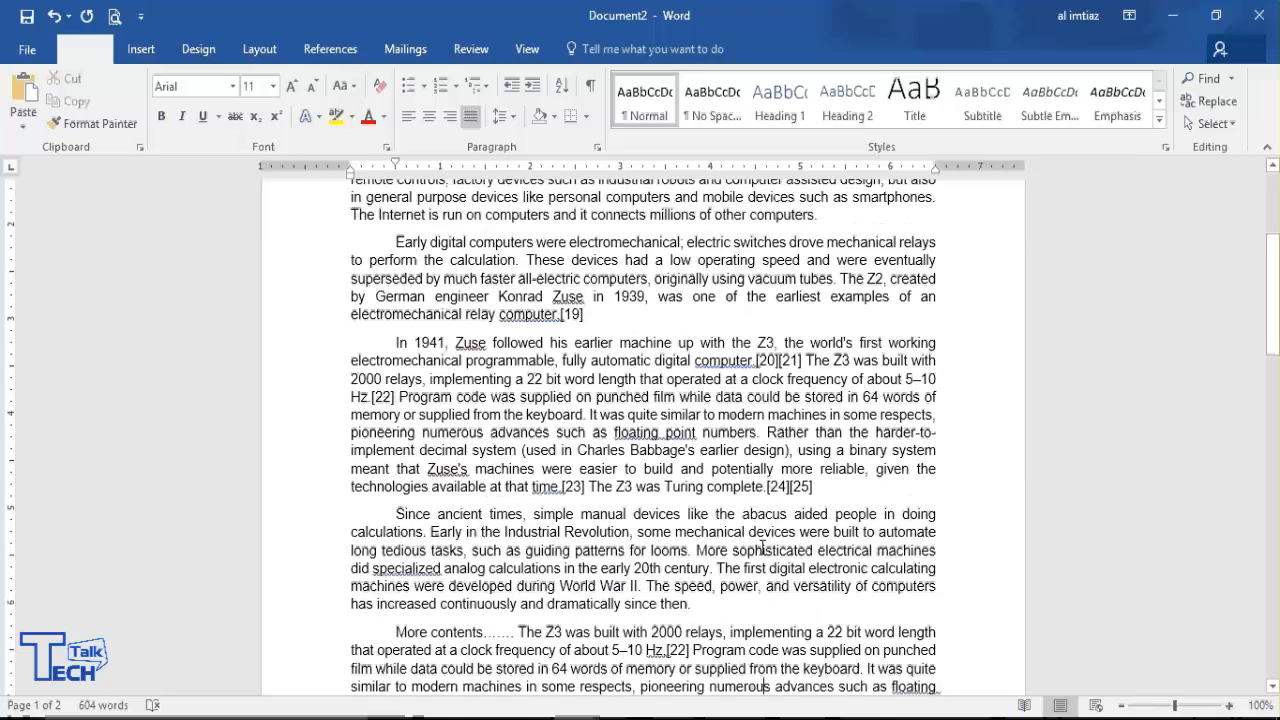
key("Down")
key("Down")
key("Down")
key("Down")
key("Down")
key("Down")
key("Down")
key("Down")
key("Down")
key("Down")
key("Down")
key("Down")
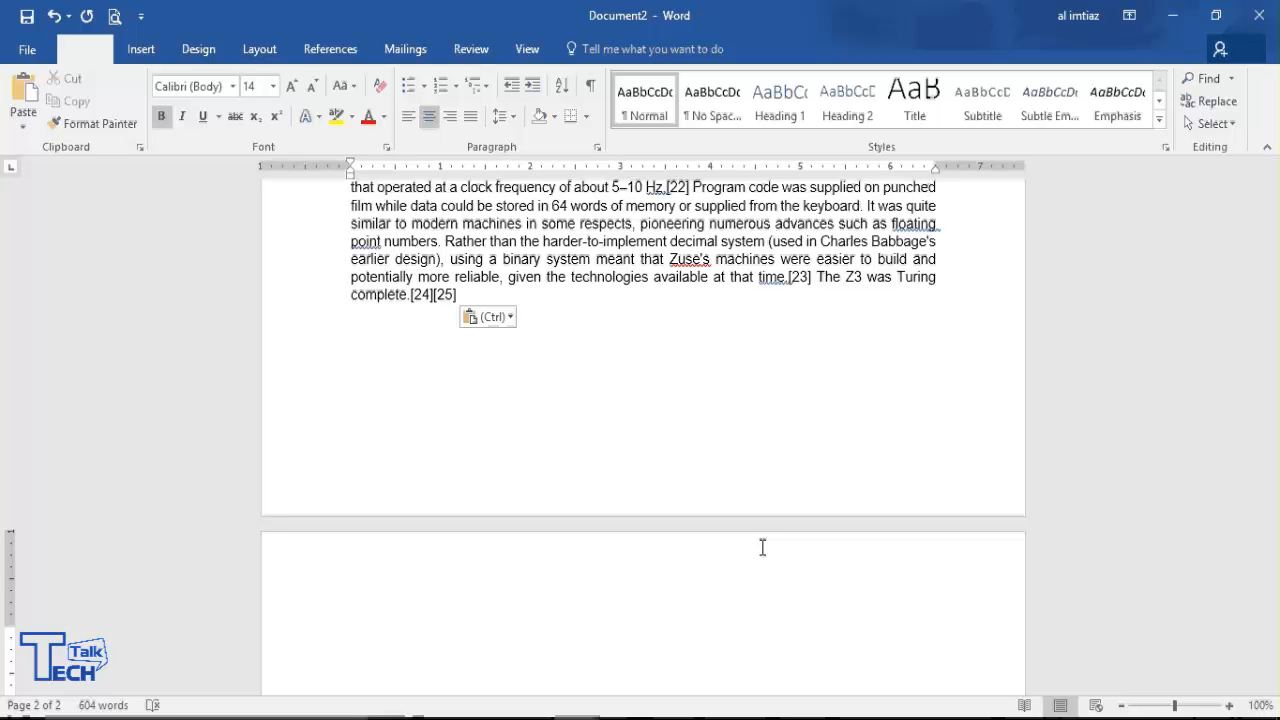
key("Up")
key("Up")
key("Up")
key("Up")
key("Up")
key("Up")
key("Up")
key("Up")
key("Up")
key("Up")
key("Up")
key("Up")
key("Up")
key("Up")
key("Up")
key("Up")
key("Up")
key("Up")
key("Up")
key("Up")
key("Up")
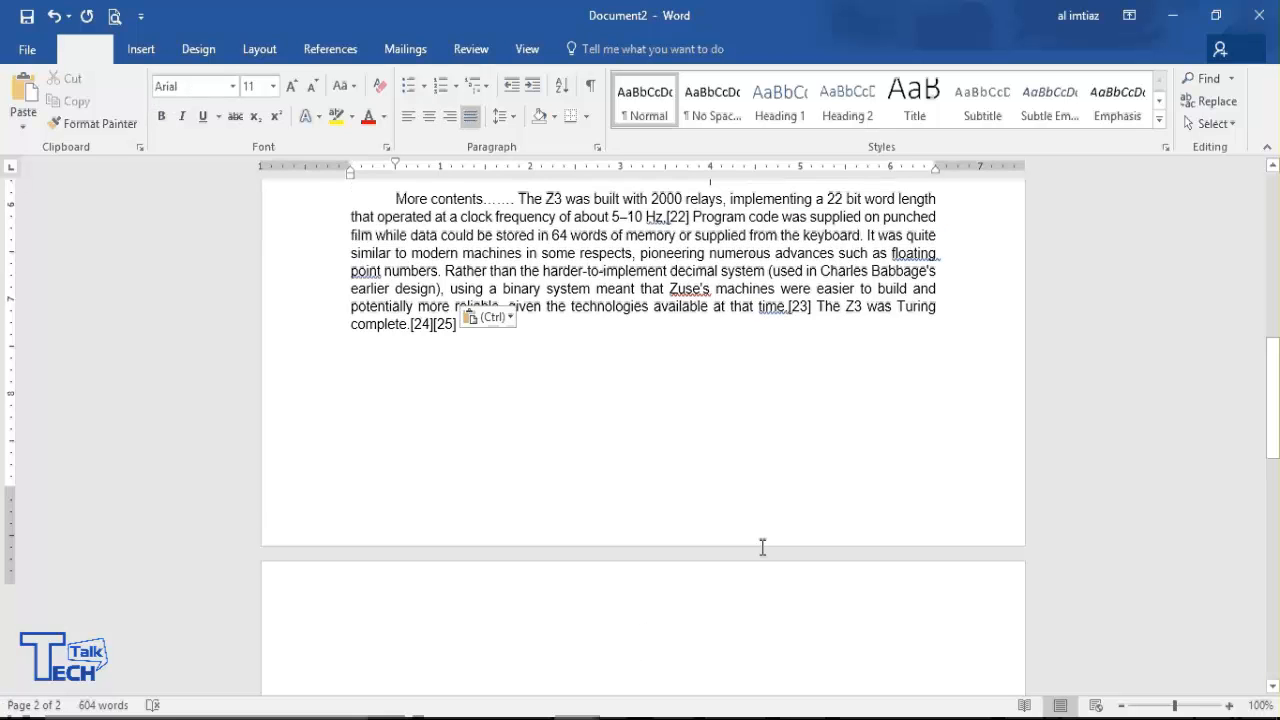
key("Down")
key("Down")
key("Down")
key("Down")
key("Down")
key("Down")
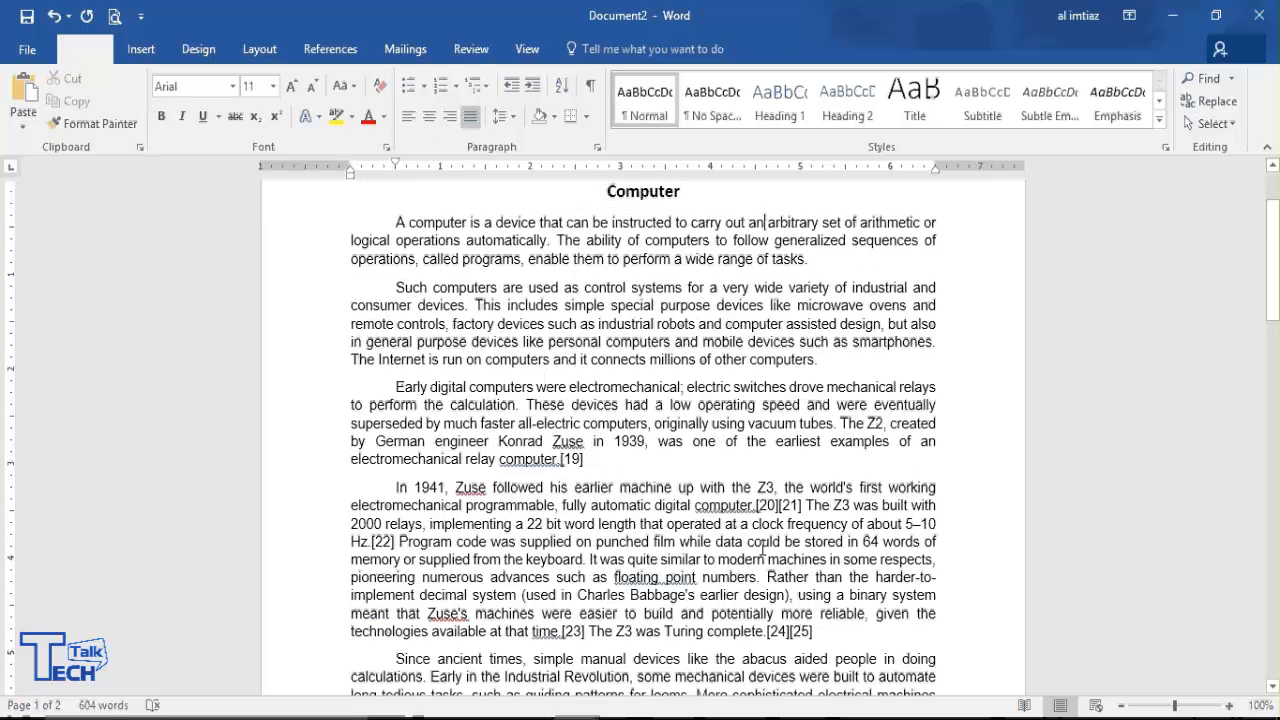
scroll(762, 549, "down", 3)
key("Down")
key("Down")
key("Down")
key("Down")
key("Down")
key("Down")
key("Down")
key("Down")
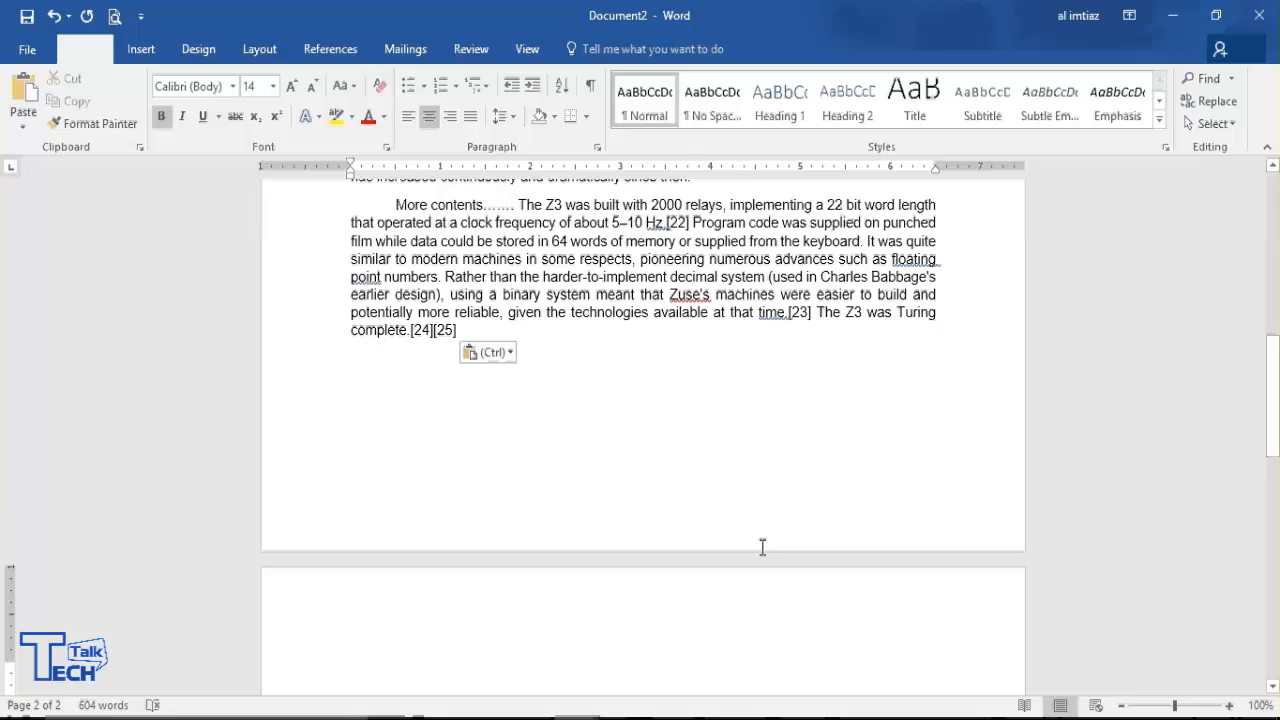
key("Down")
key("Down")
key("Down")
key("Down")
key("Down")
key("Down")
key("Down")
key("Down")
key("Down")
key("Down")
key("Down")
key("Down")
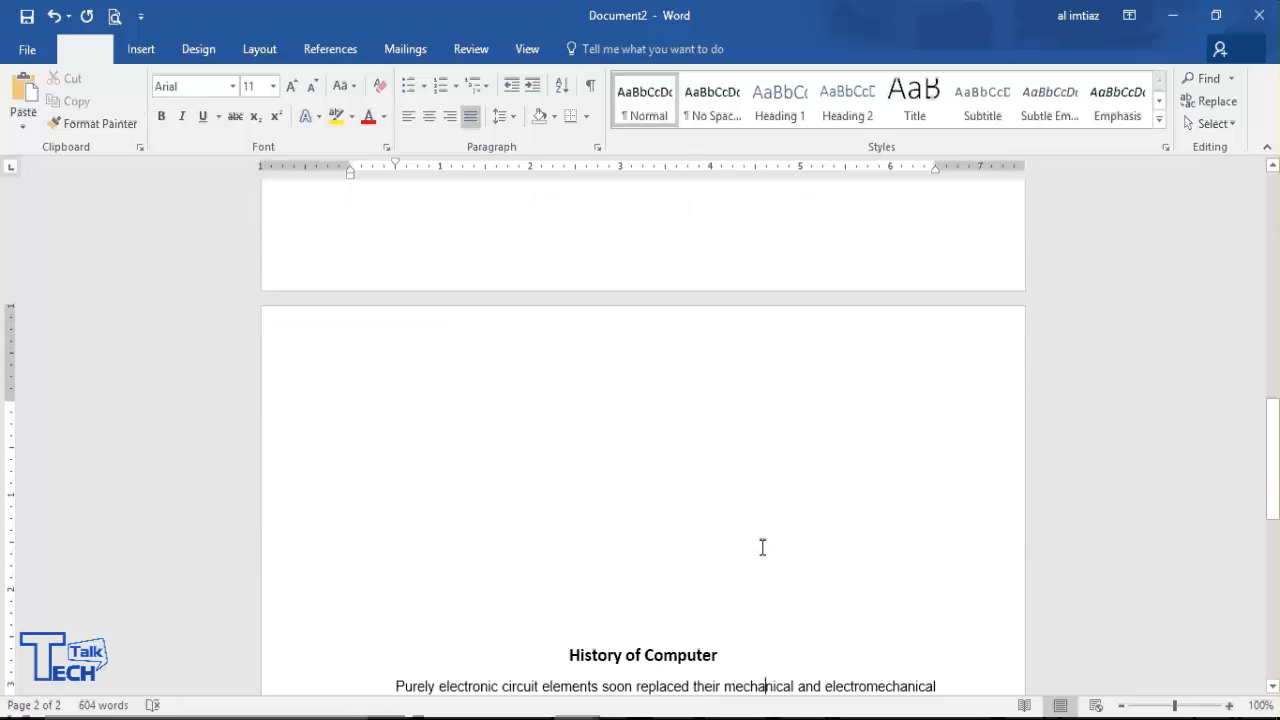
Delete all blank lines before the "History of Computer" heading so it directly follows the preceding paragraph
mouse_move(1275, 480)
left_mouse_down()
mouse_move(1275, 425)
mouse_move(1276, 484)
left_mouse_up()
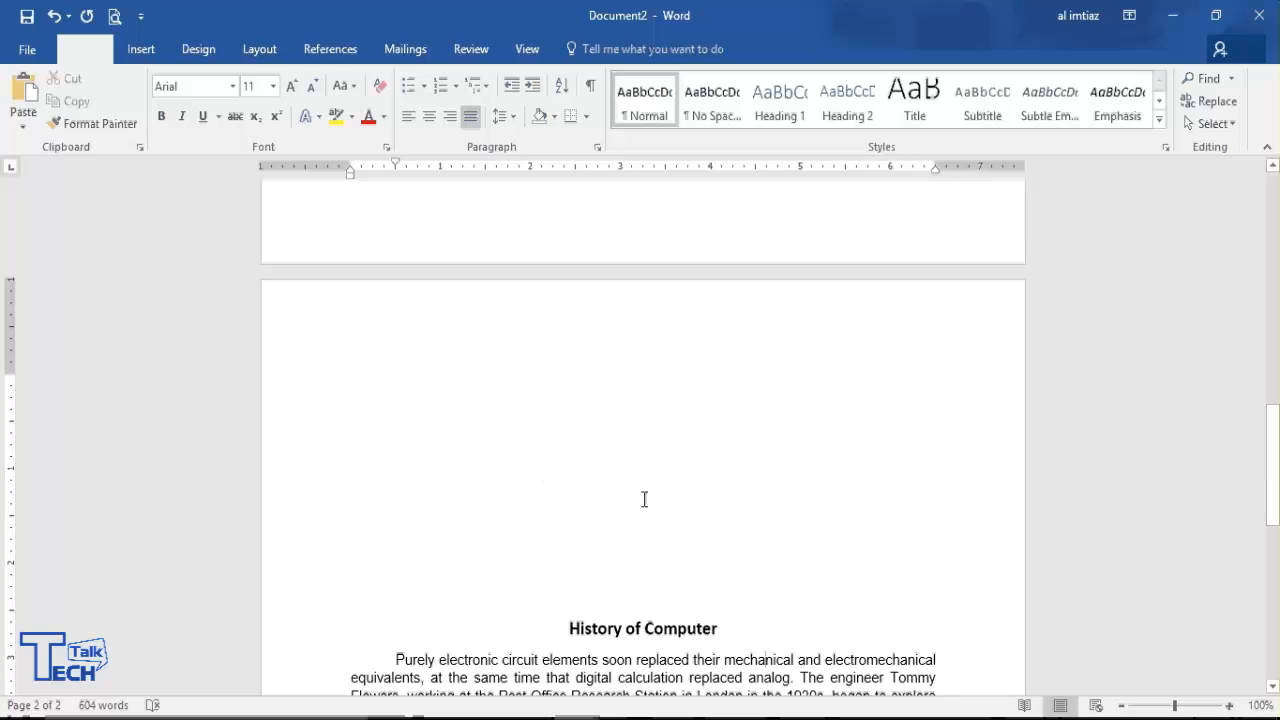
left_click_drag(540, 377, 723, 570)
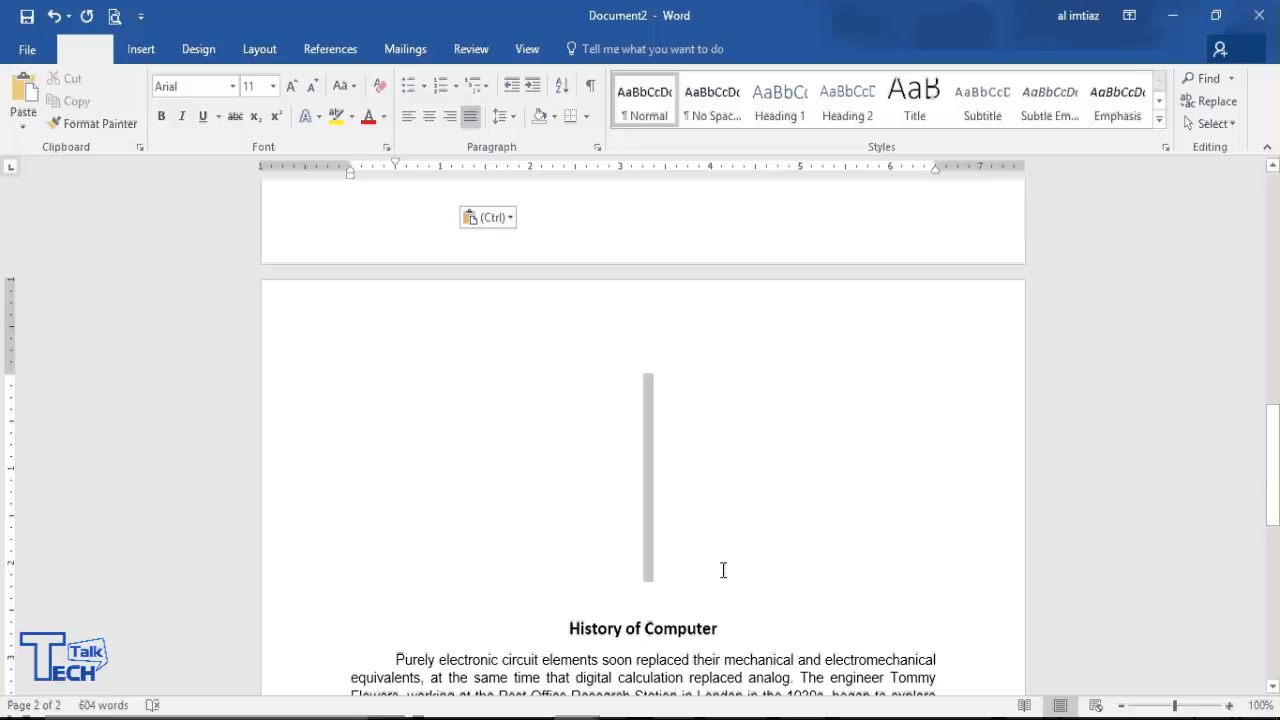
key("BackSpace")
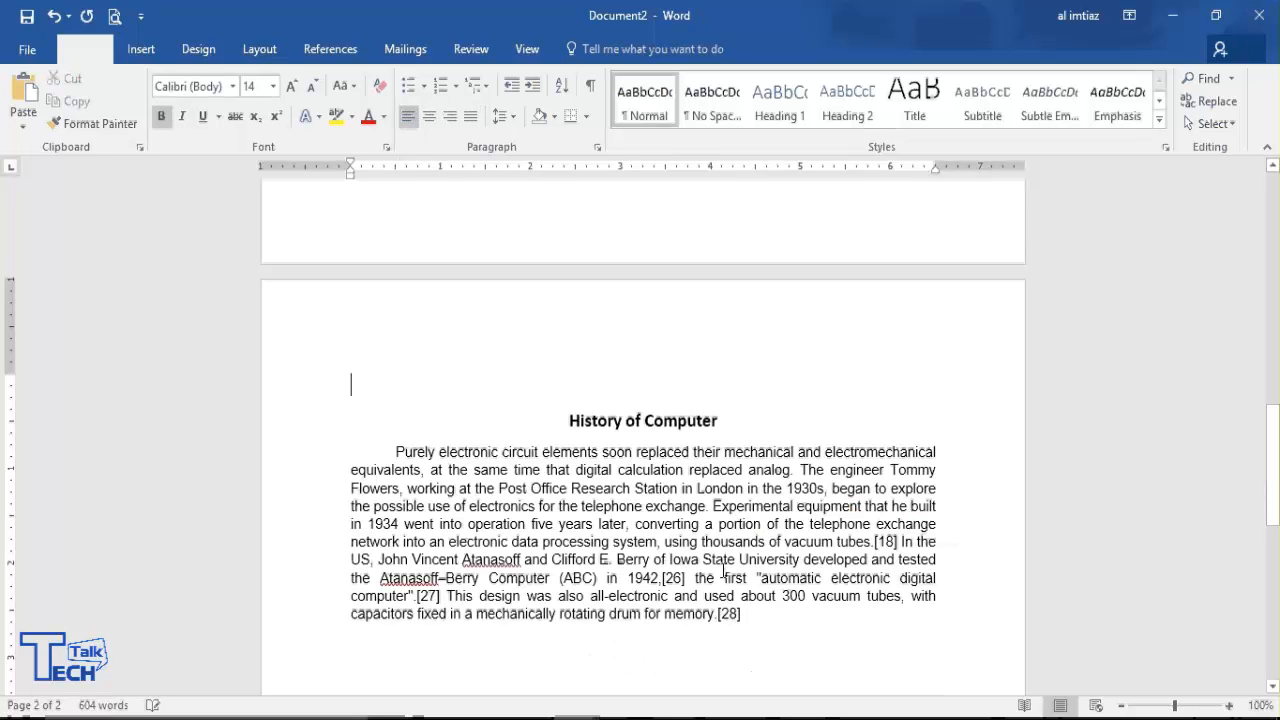
key("BackSpace")
key("BackSpace")
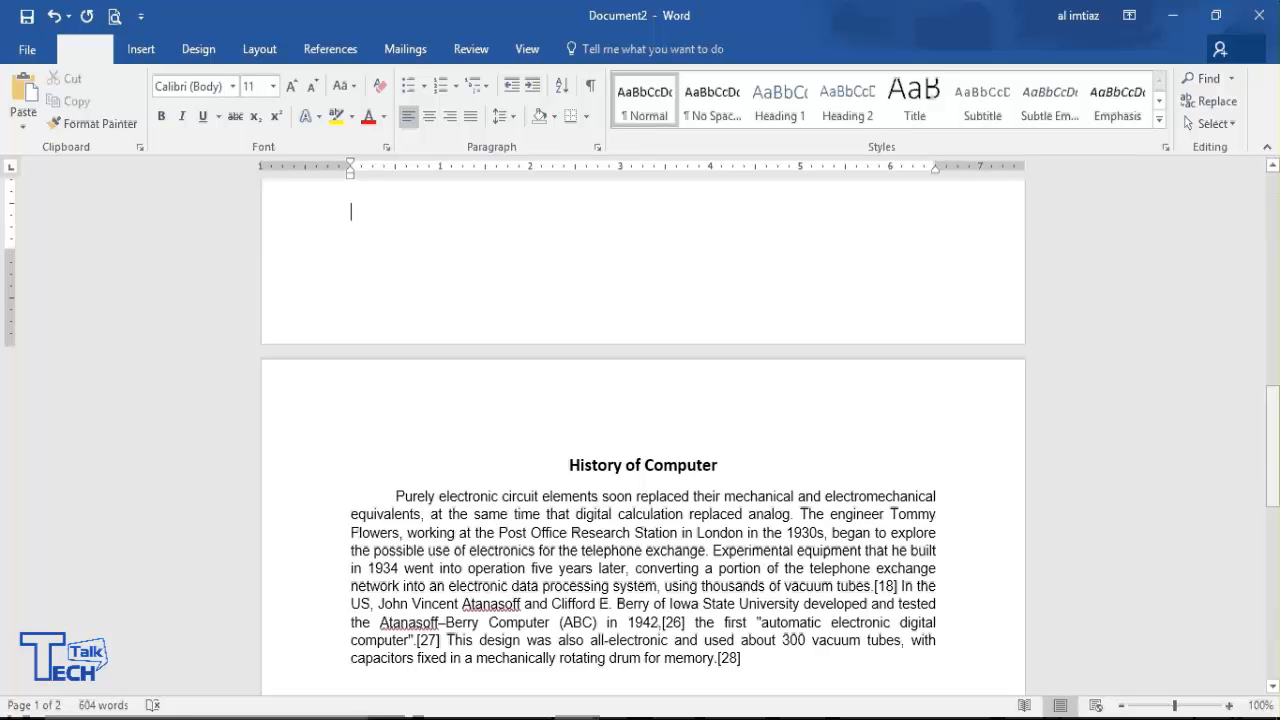
left_click_drag(1275, 464, 1275, 425)
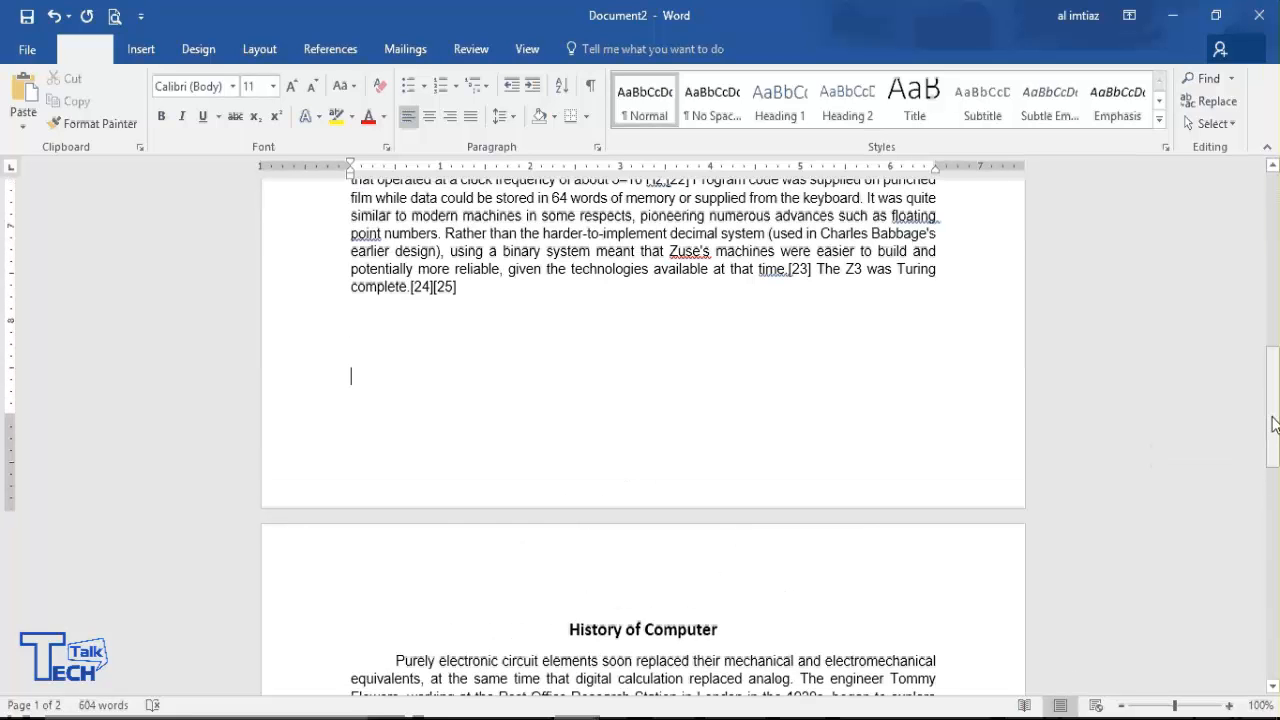
key("BackSpace")
key("BackSpace")
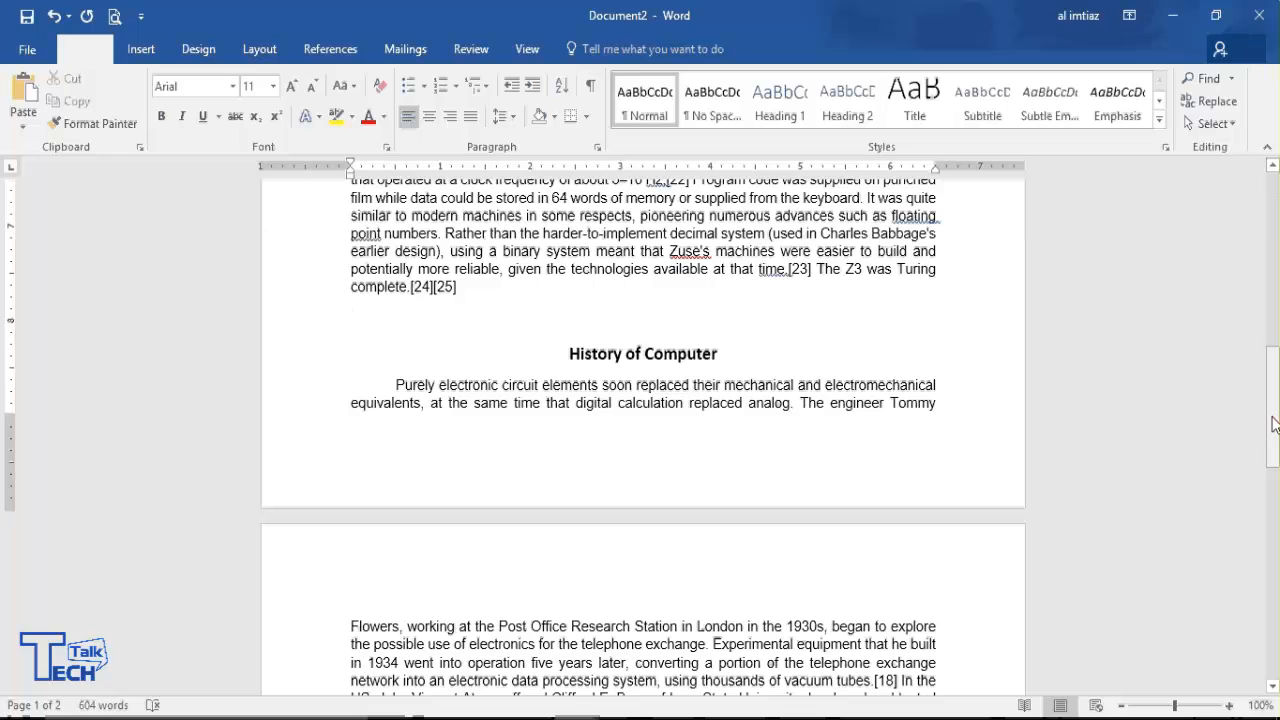
key("BackSpace")
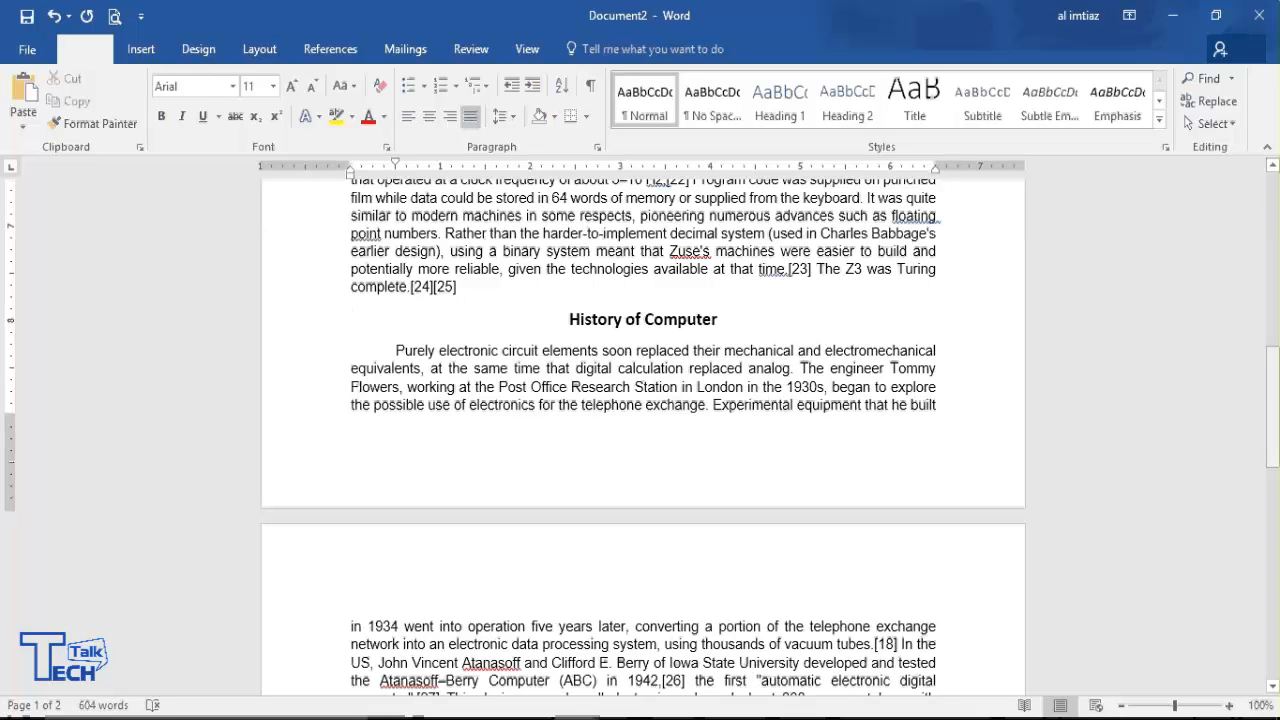
Insert a page break directly before the "History of Computer" heading
left_click(566, 316)
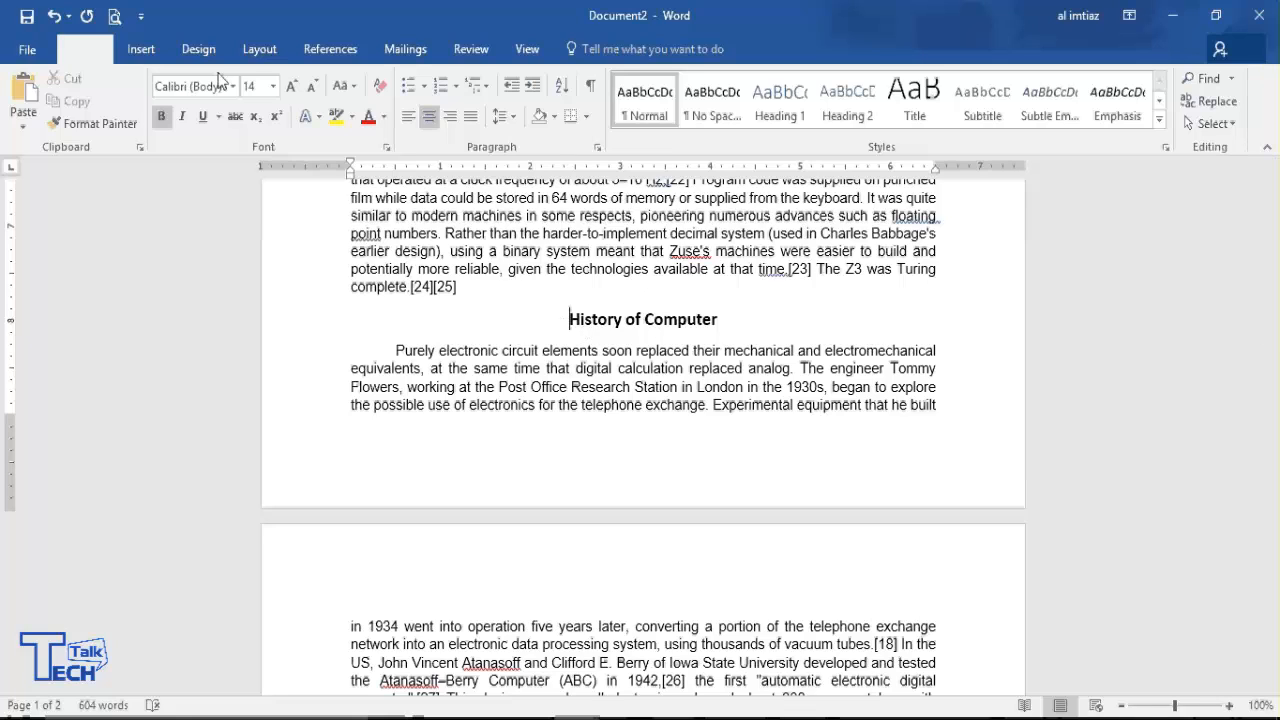
left_click(155, 48)
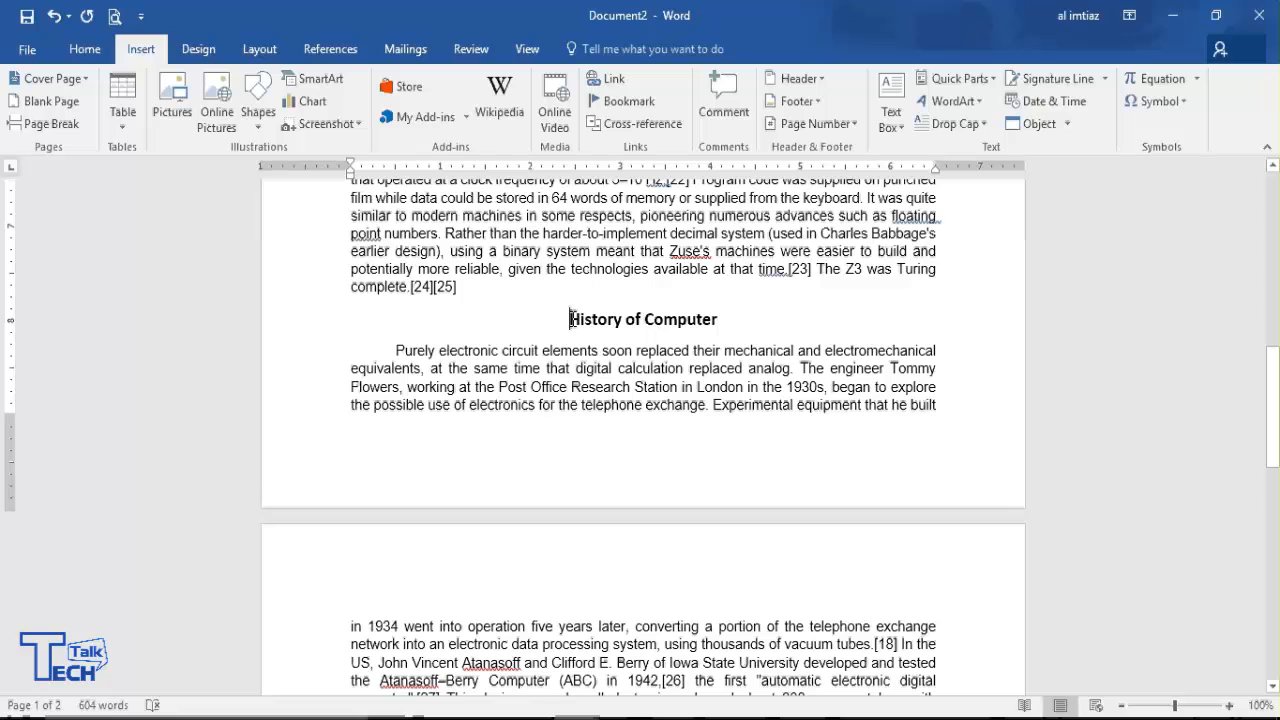
left_click(62, 125)
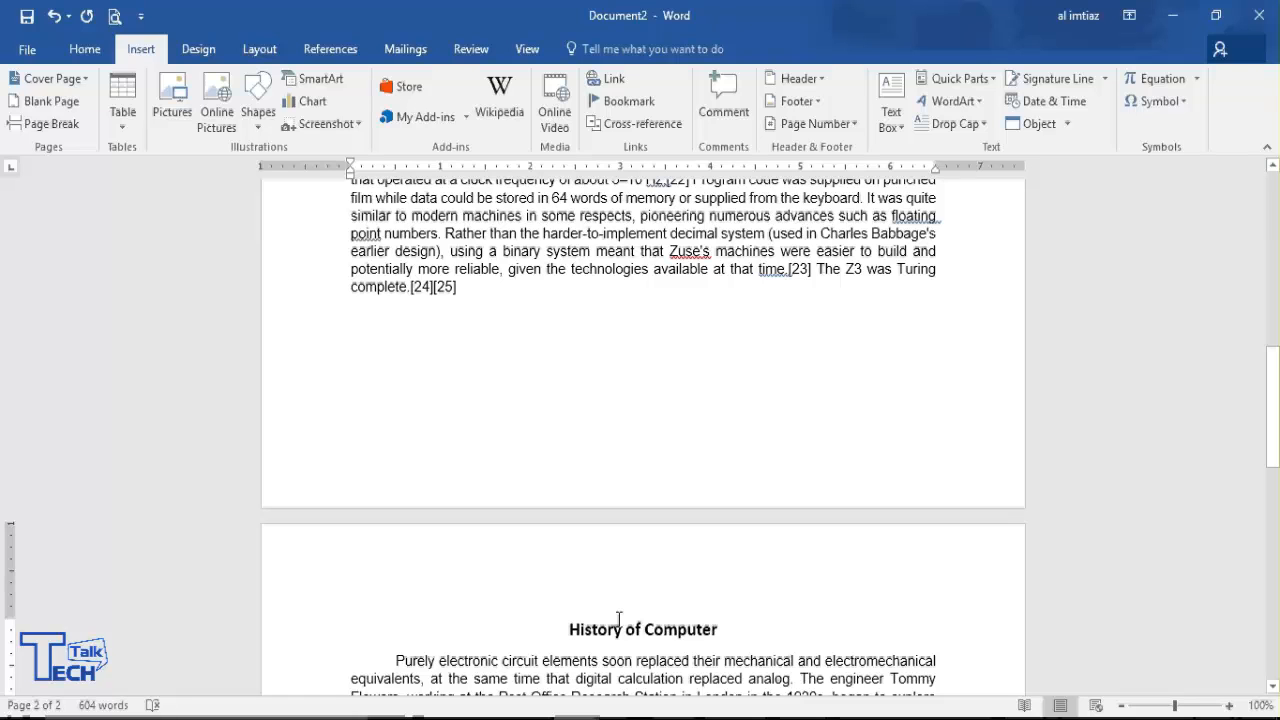
Copy the whole "More contents......." paragraph that precedes the "History of Computer" page
left_click_drag(1272, 455, 1272, 417)
left_click_drag(466, 448, 390, 322)
key("ctrl+c")
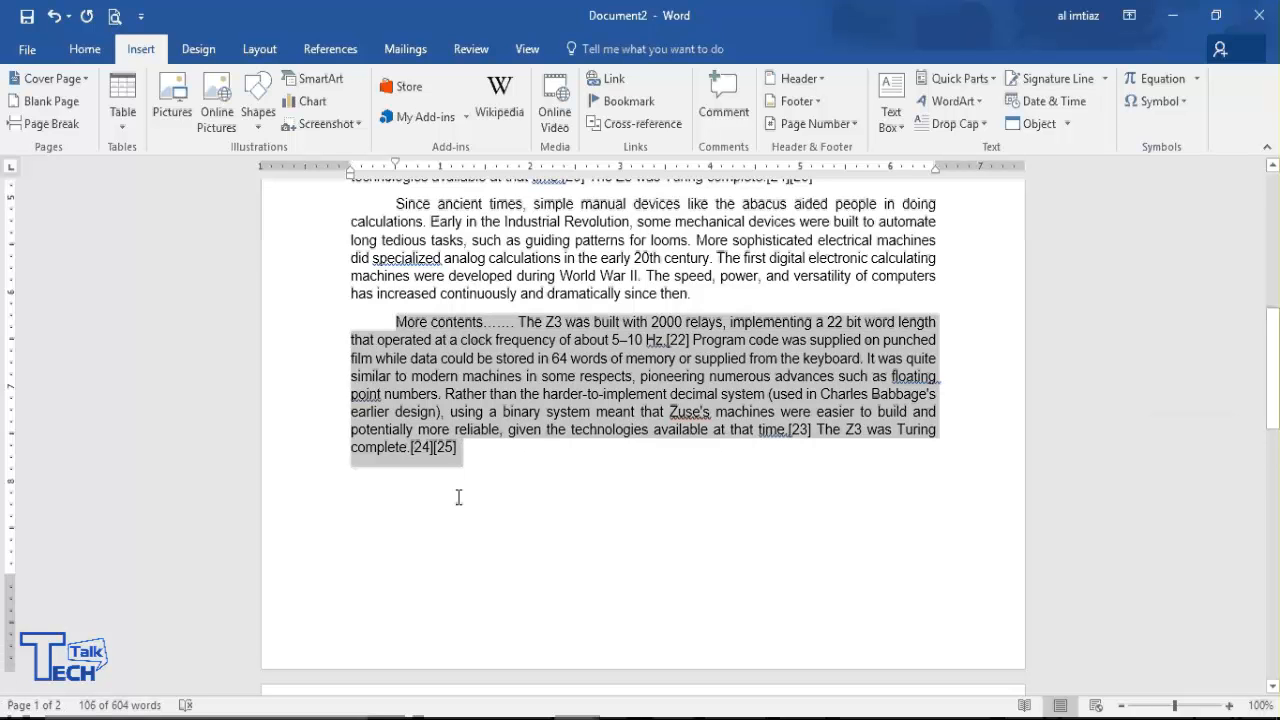
left_click(449, 494)
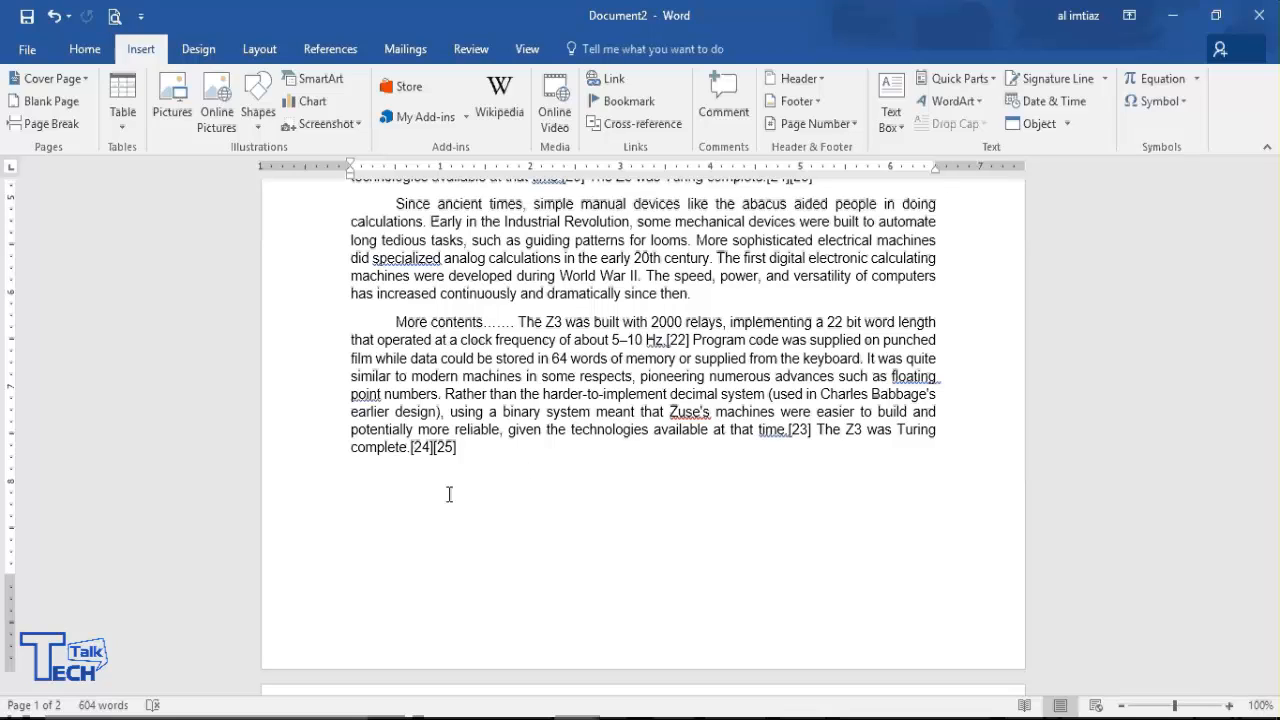
key("Delete")
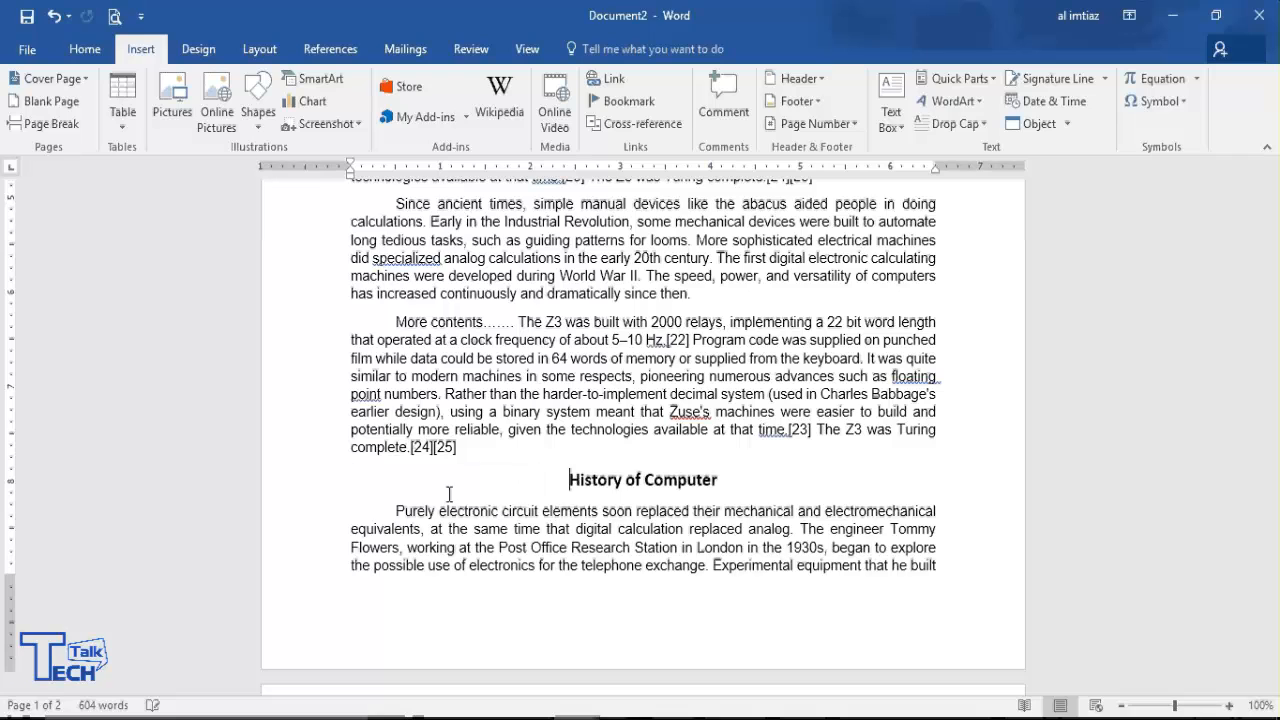
type("more")
key("ctrl+z")
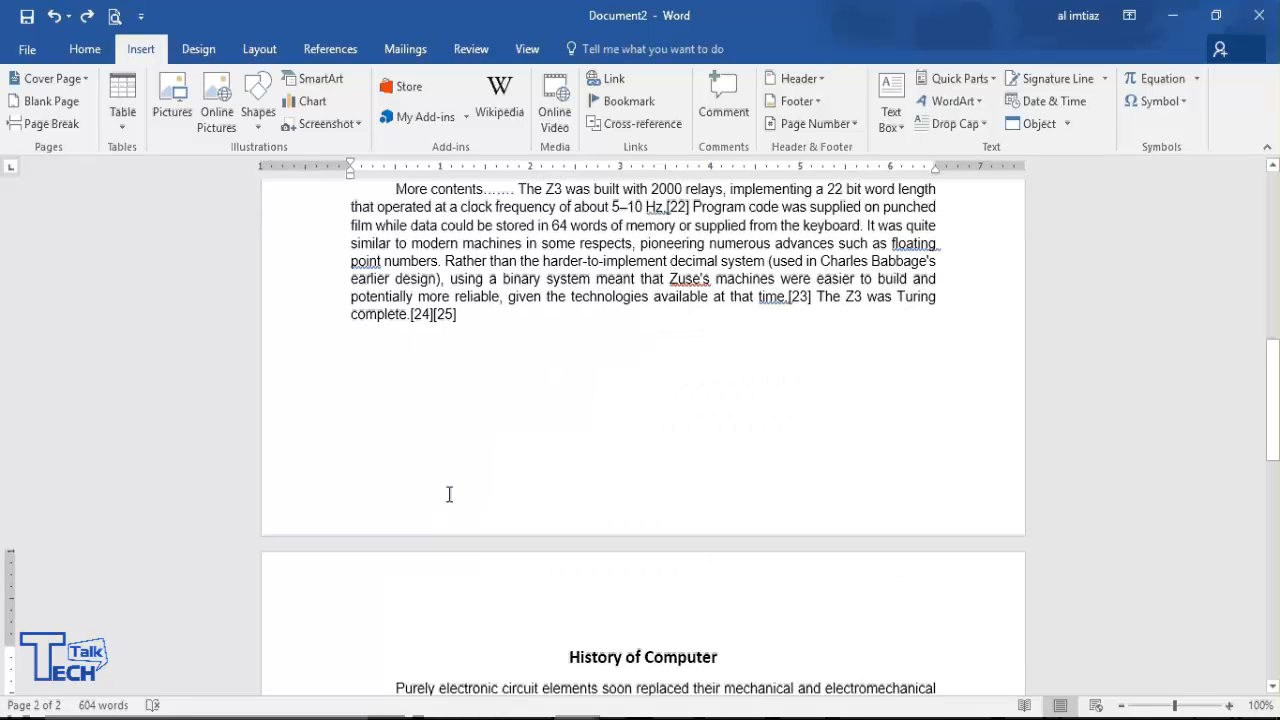
Paste the copied paragraph below the existing "More contents......." paragraph and check how the "History of Computer" page is affected
left_click(408, 368)
key("ctrl+v")
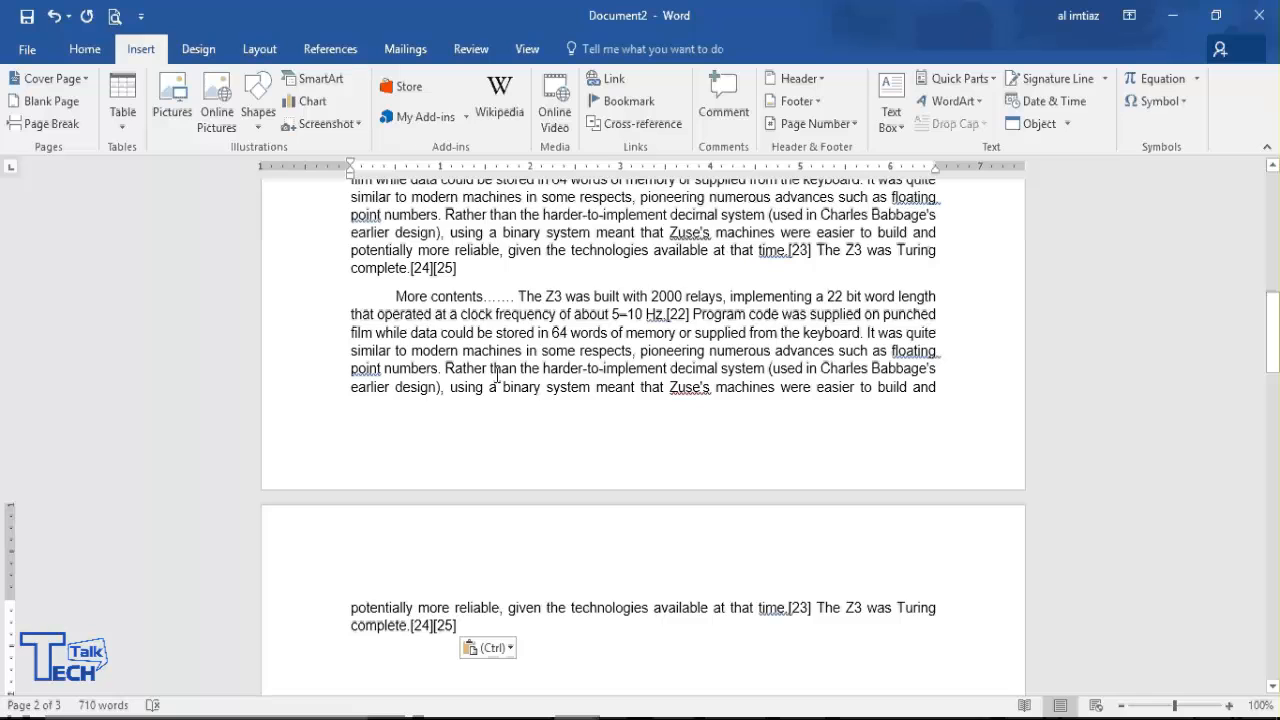
left_click_drag(1270, 347, 1275, 533)
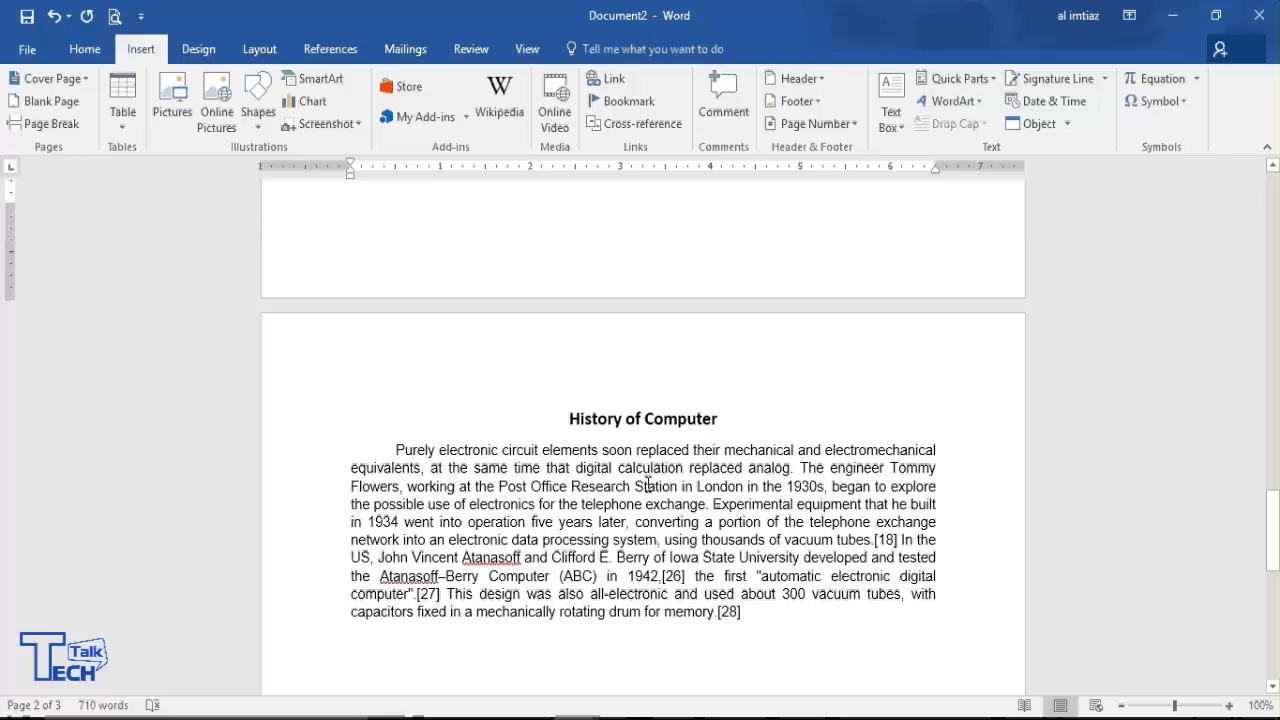
left_click_drag(1274, 560, 1274, 566)
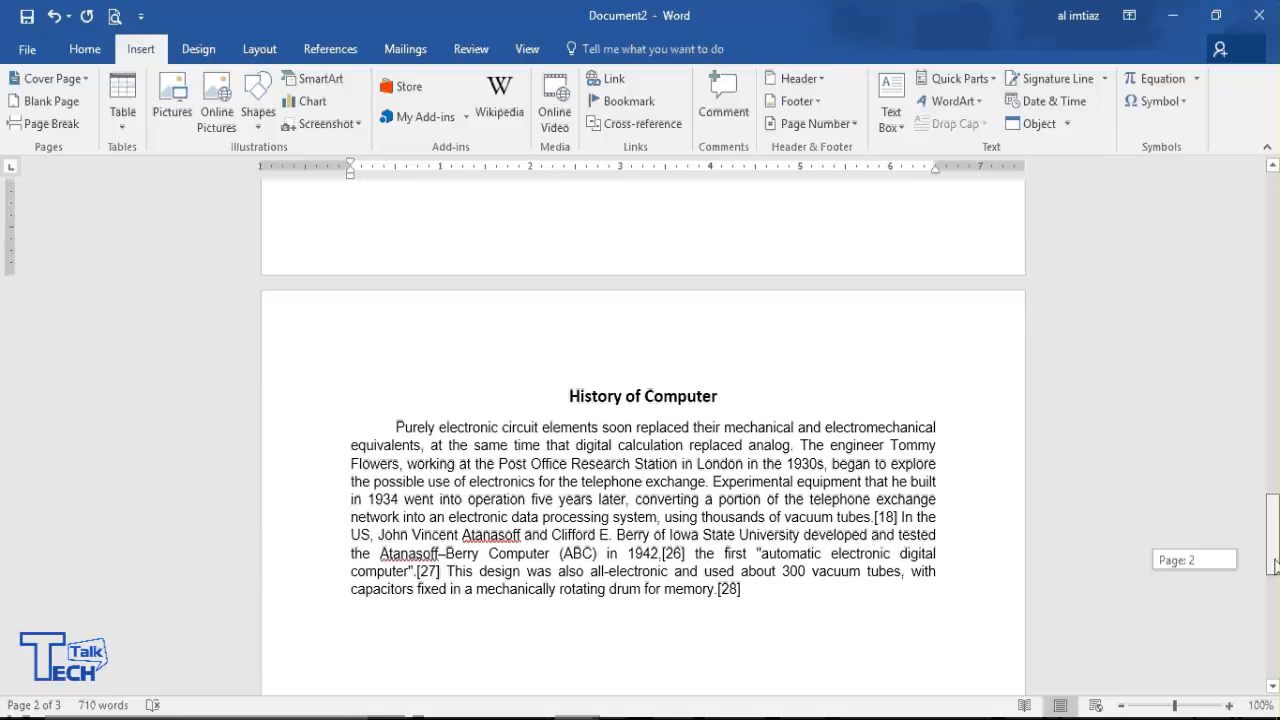
left_click_drag(1274, 566, 1274, 566)
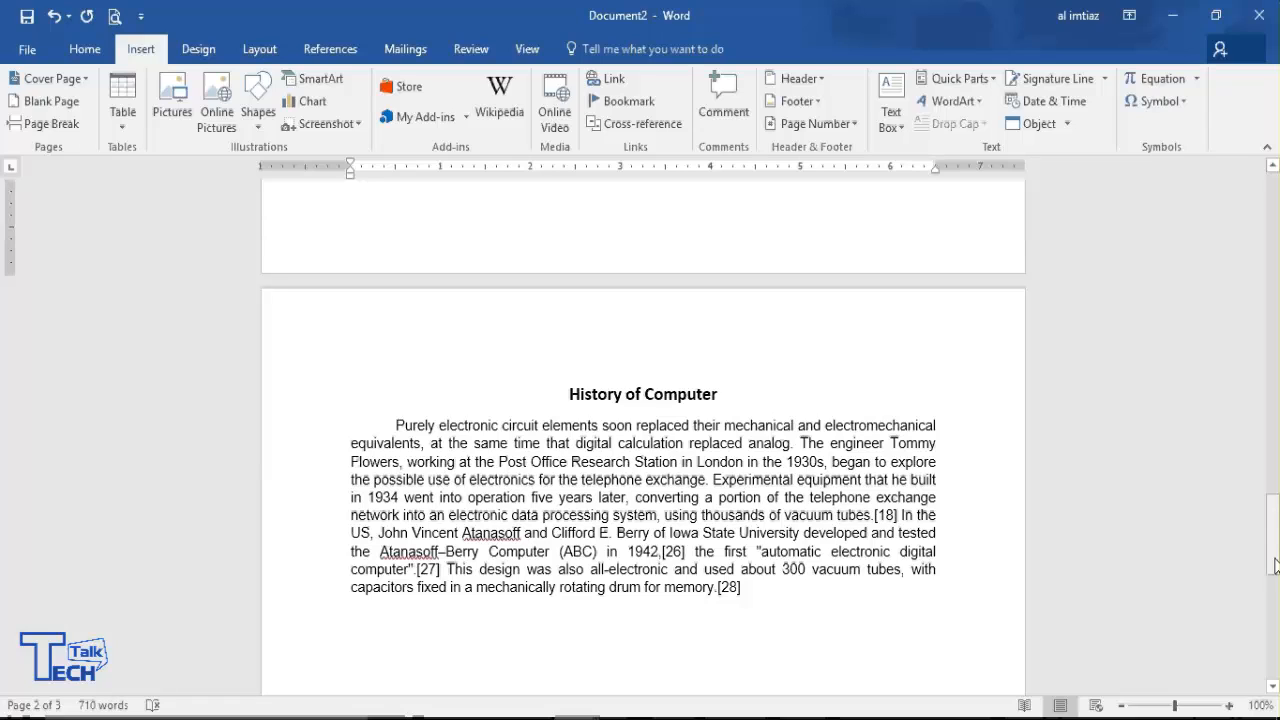
left_click_drag(1274, 566, 1274, 565)
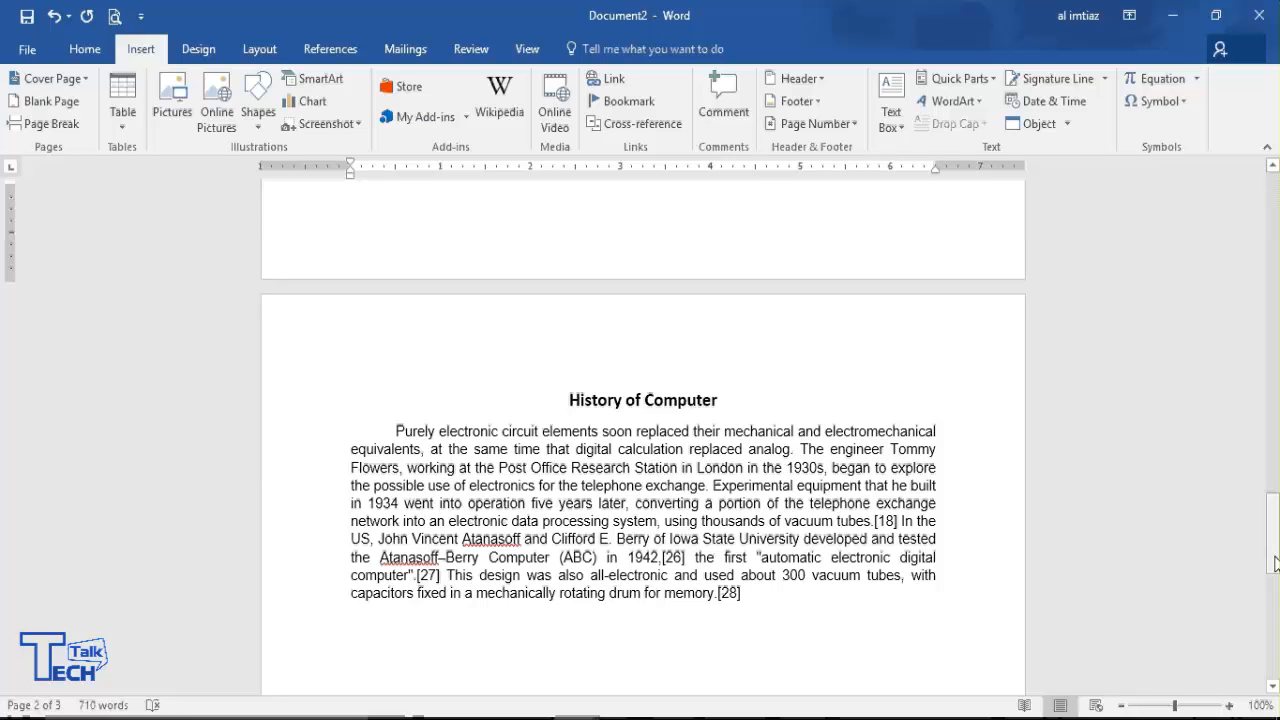
left_click_drag(1274, 566, 1274, 361)
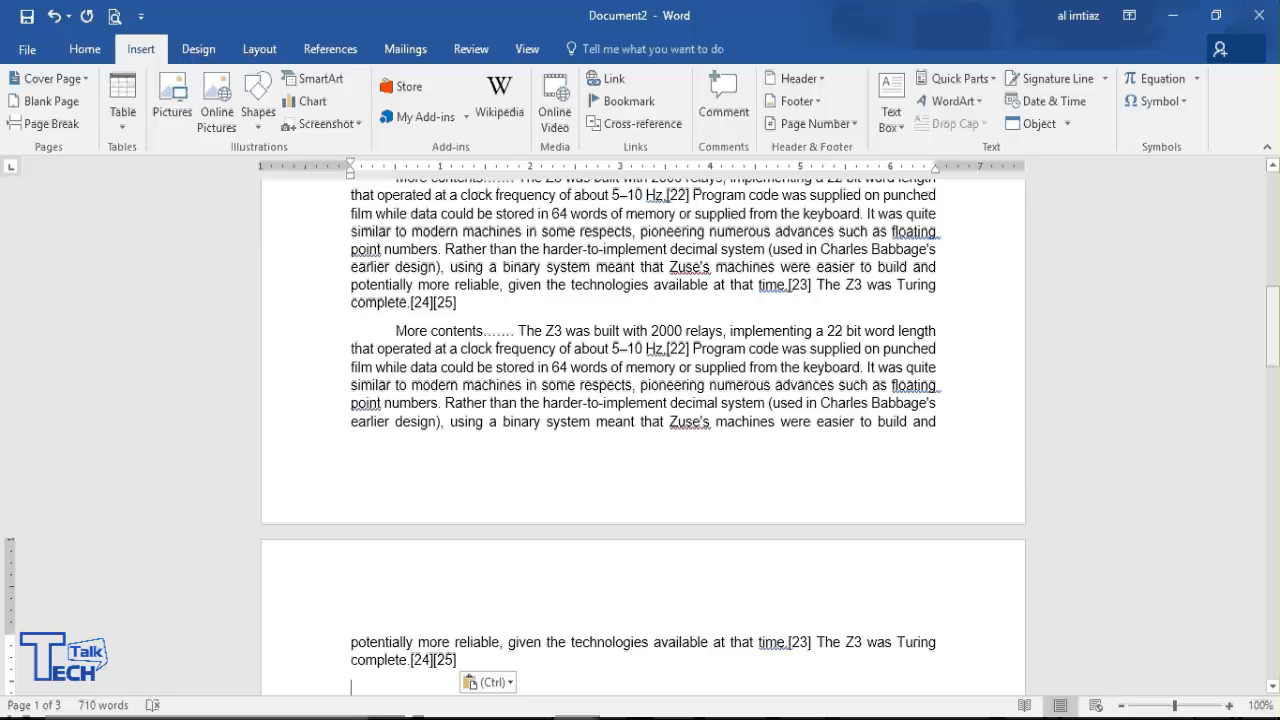
Add a long run of blank lines on page 2 after the end of the pasted paragraph
left_click_drag(1273, 330, 1273, 384)
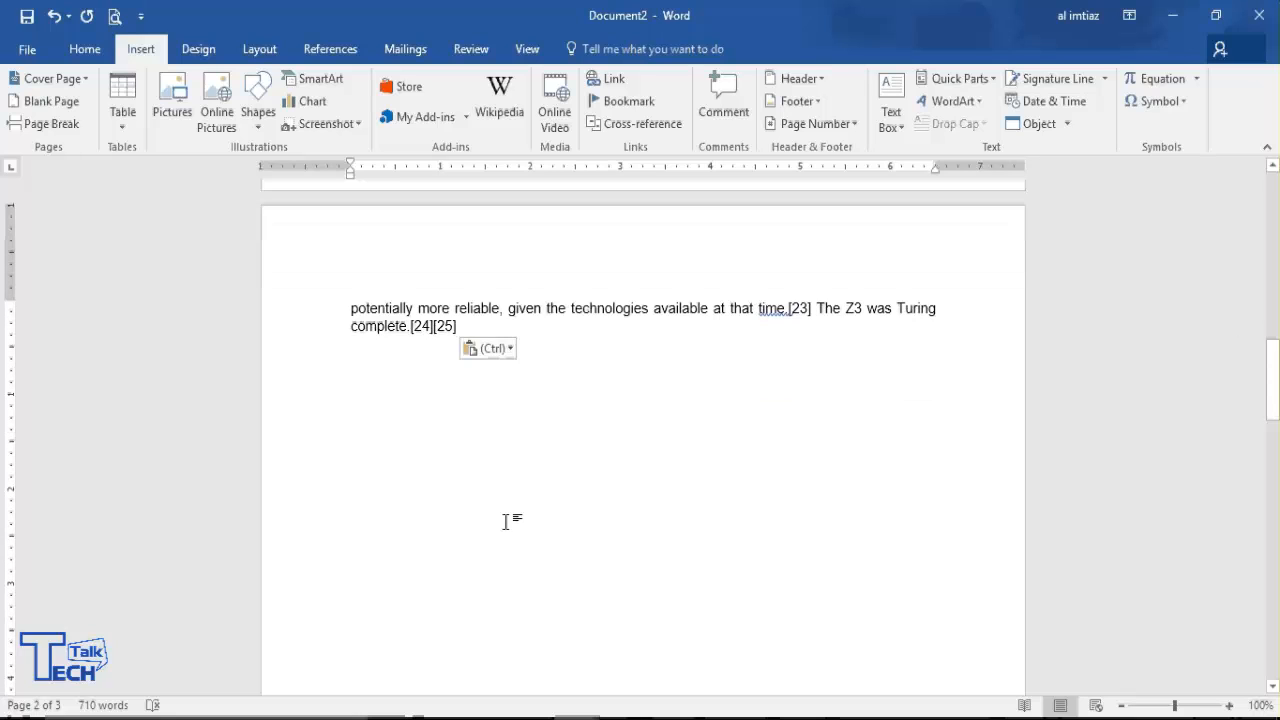
key("Return")
key("Return")
key("Return")
key("Return")
key("Return")
key("Return")
key("Return")
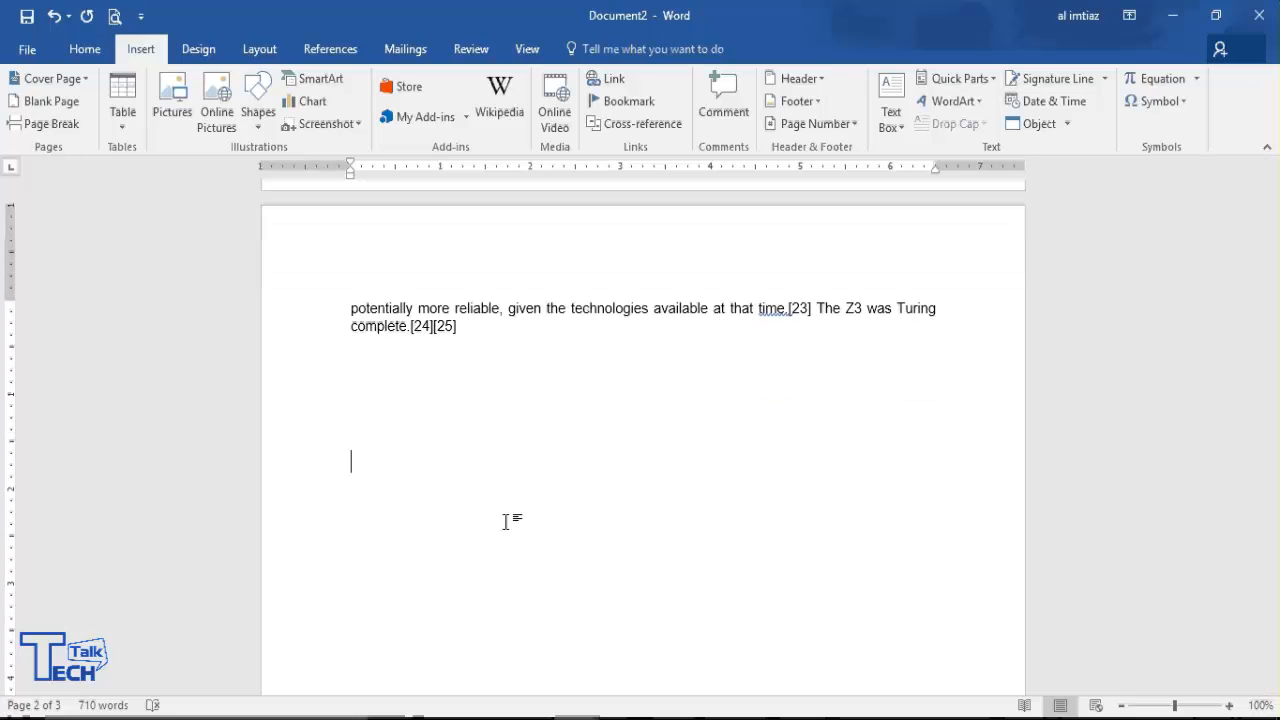
key("Return")
key("Return")
key("Return")
key("Return")
key("Return")
key("Return")
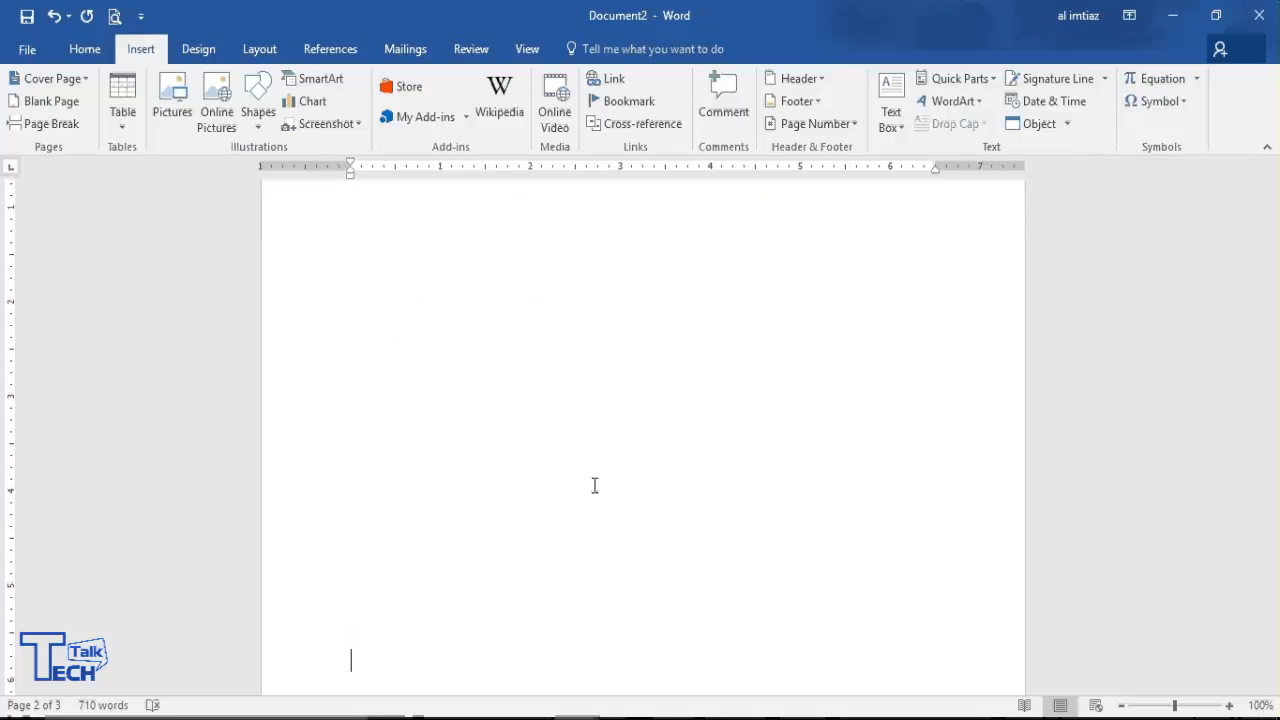
Add the filler lines "Jk" and "Dfd" lower on page 2, each followed by blank lines
type("Jk")
key("Return")
key("Return")
key("Return")
type("dfd")
key("Return")
key("Return")
key("Return")
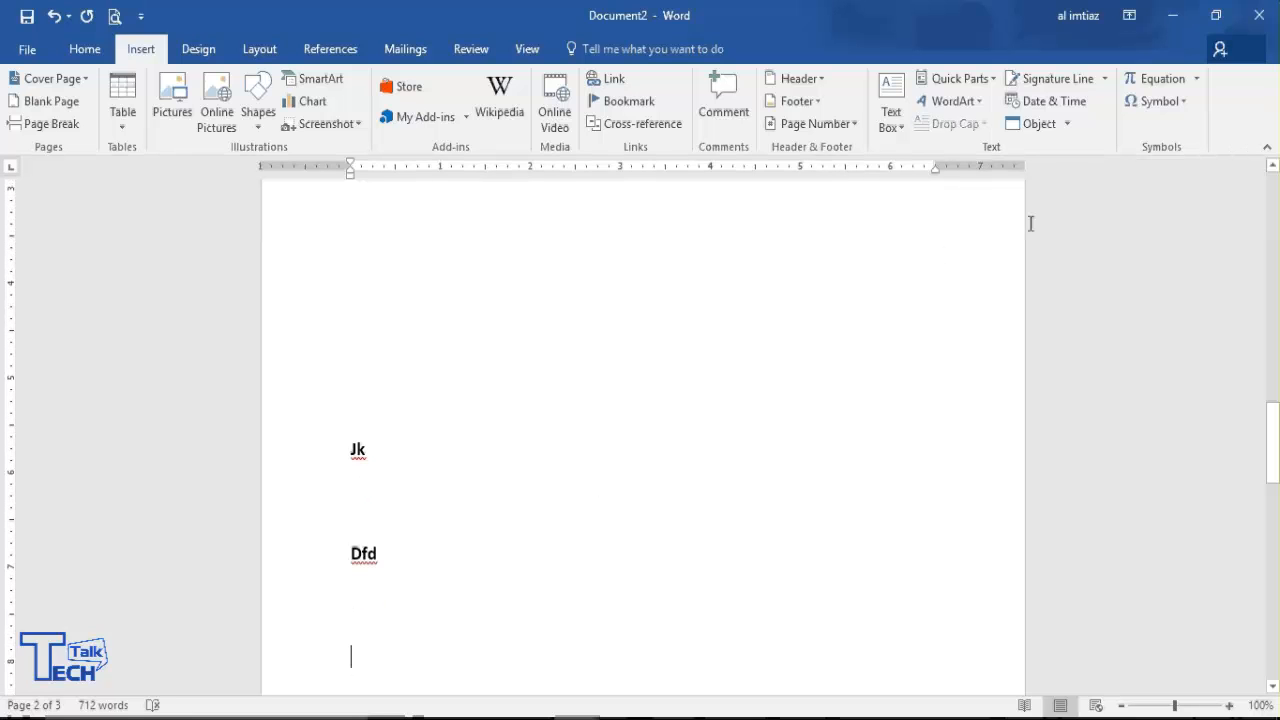
Add the filler lines "Dfdf" and "Dfd" near the end of page 2 and delete the surplus blank lines after them
left_click_drag(1272, 442, 1272, 499)
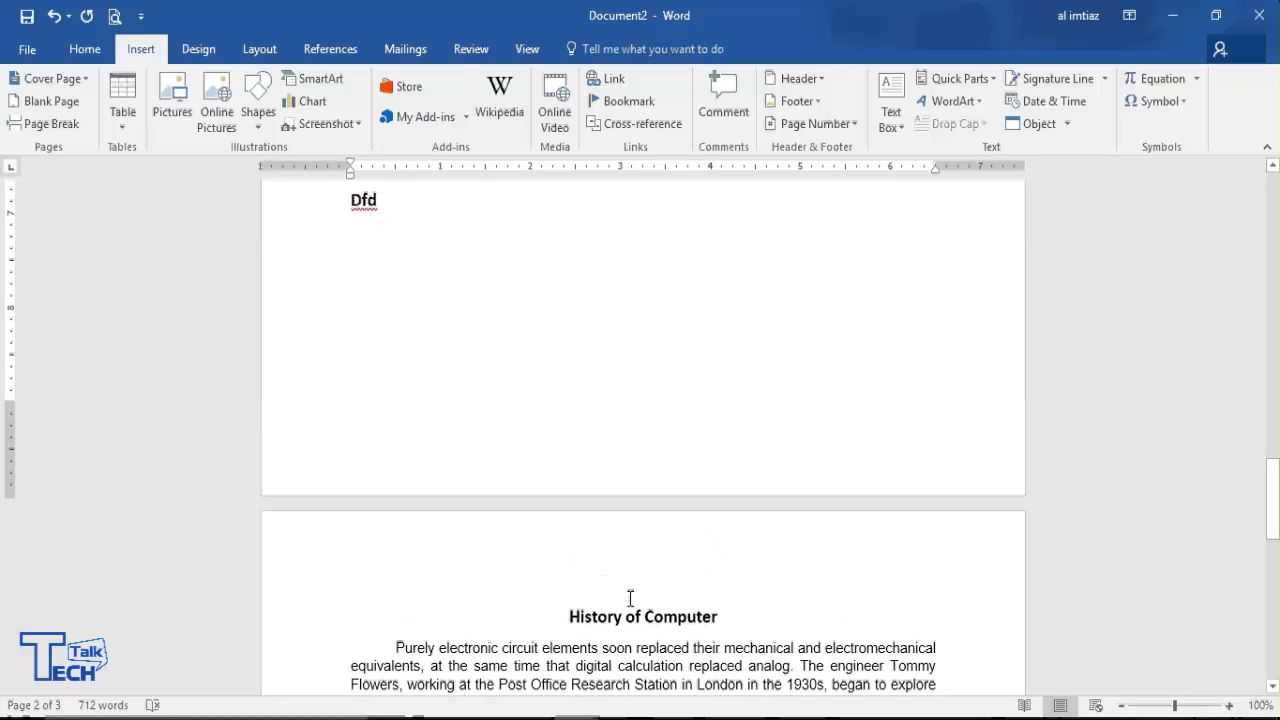
type("dfdf")
key("Return")
key("Return")
type("Dfd")
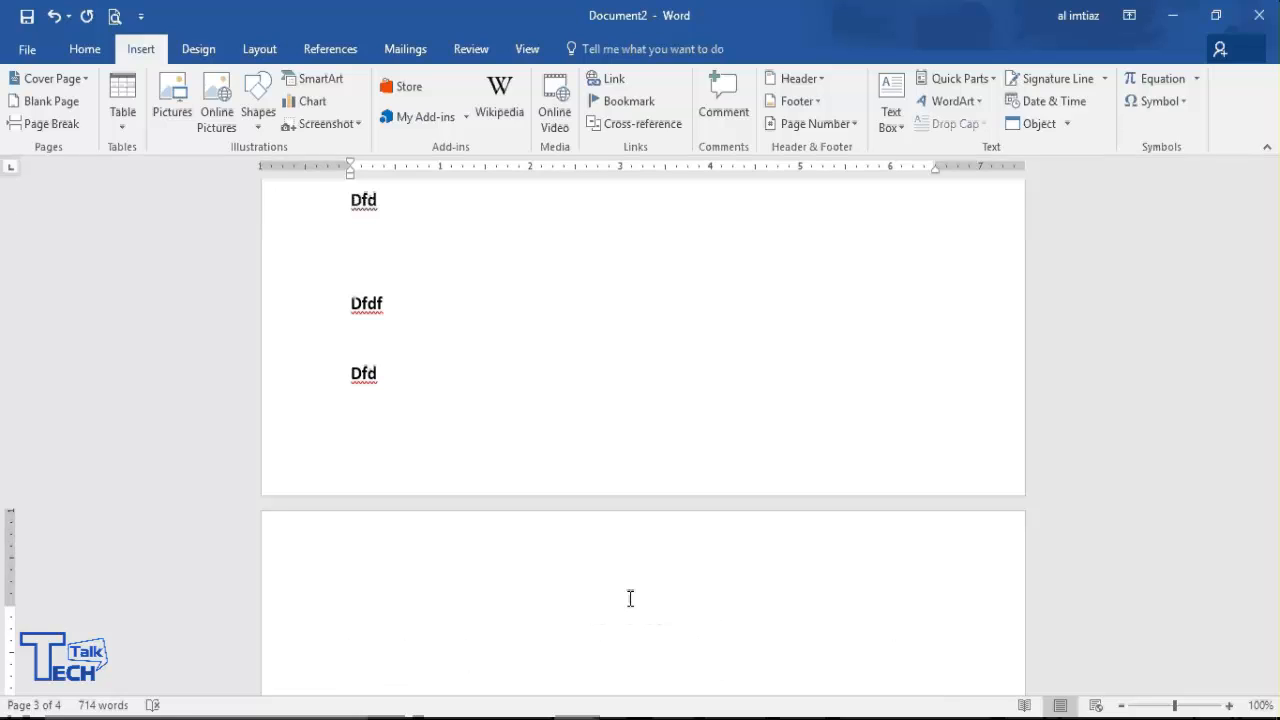
key("BackSpace")
key("BackSpace")
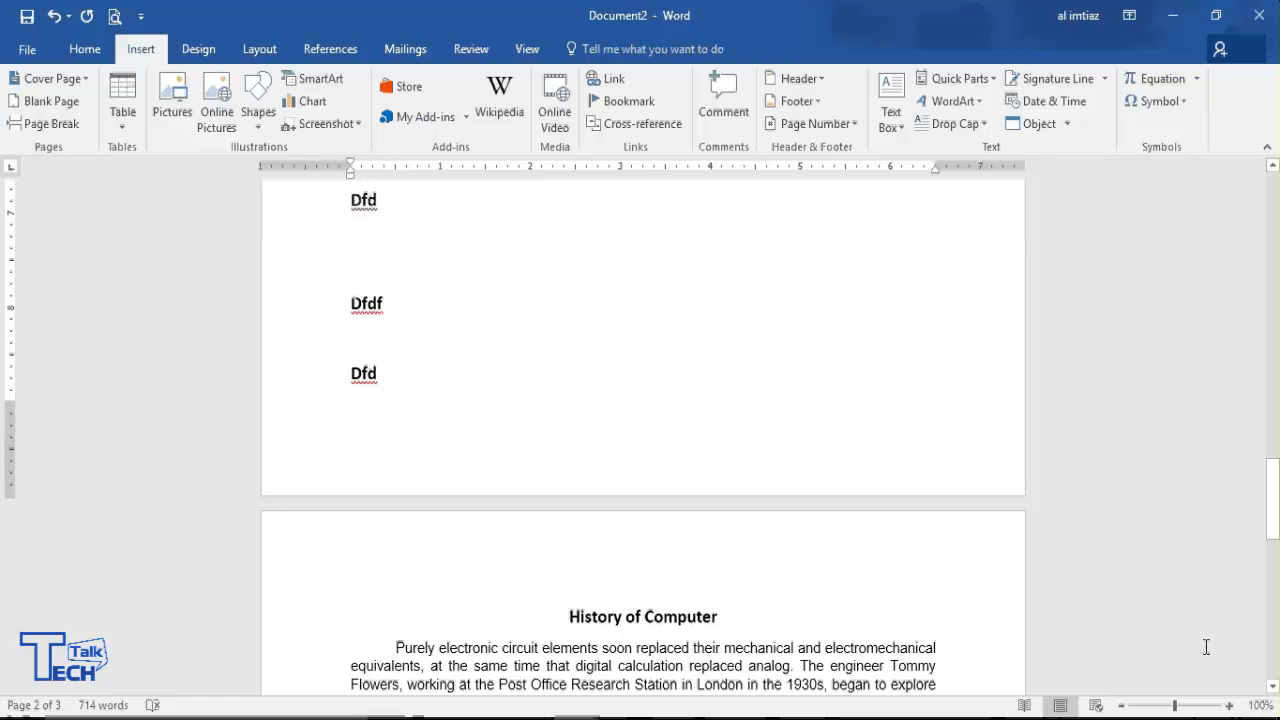
left_click_drag(1276, 508, 1276, 342)
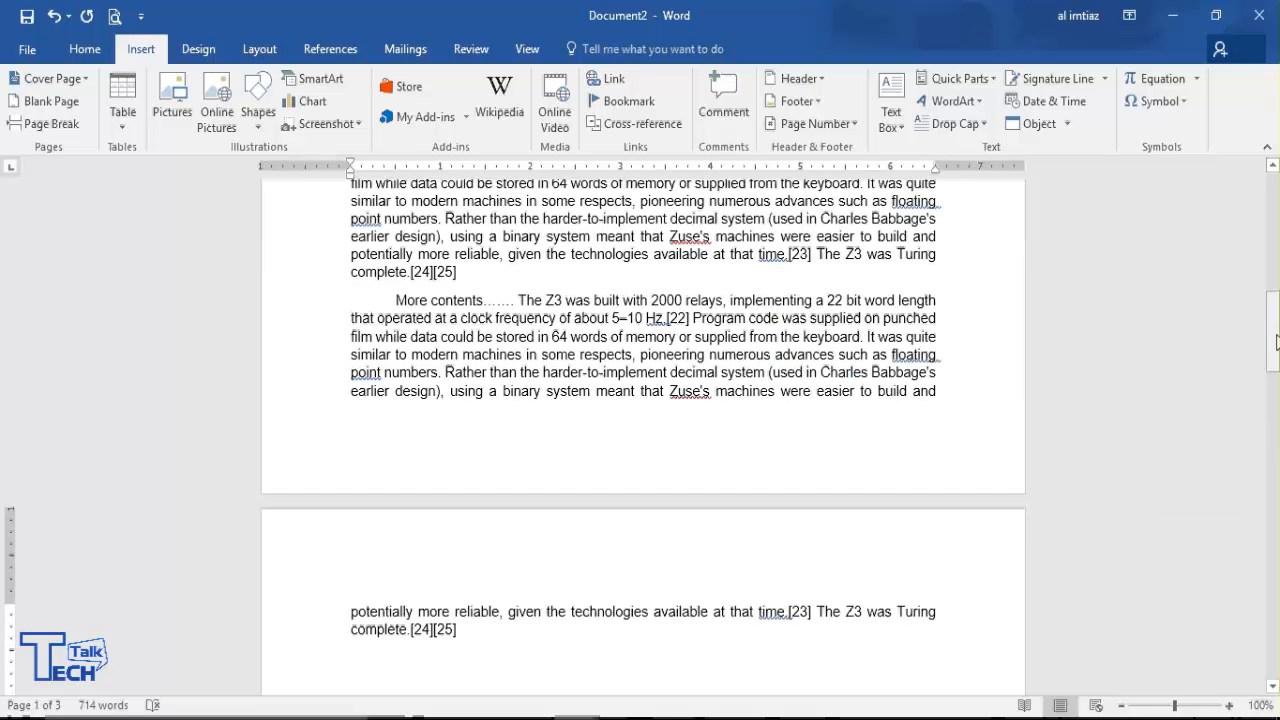
left_click_drag(1276, 342, 1276, 291)
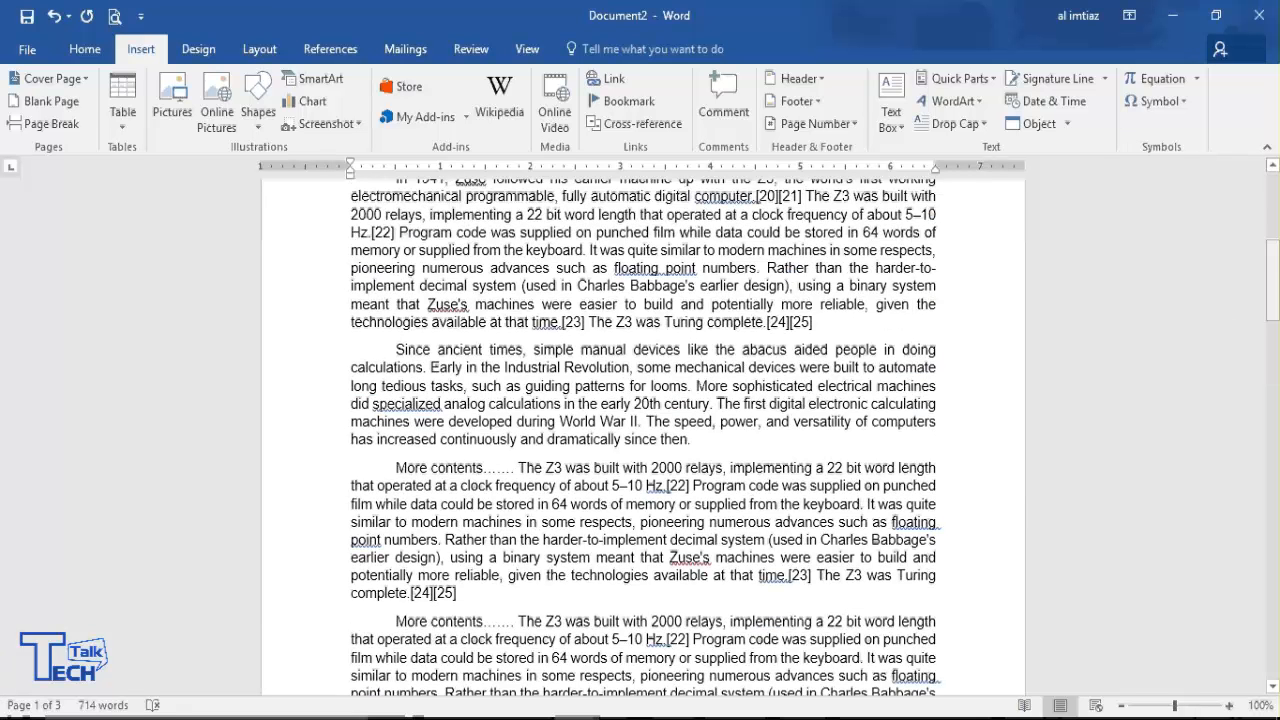